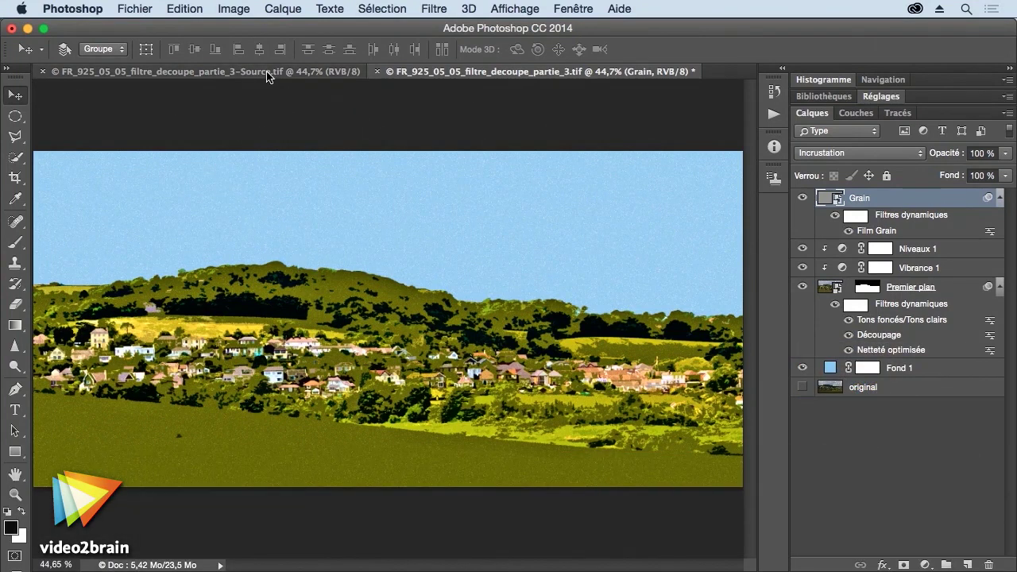
Compare the finished grainy image at 100% with the source photo, ending on the Source document
double_click(15, 495)
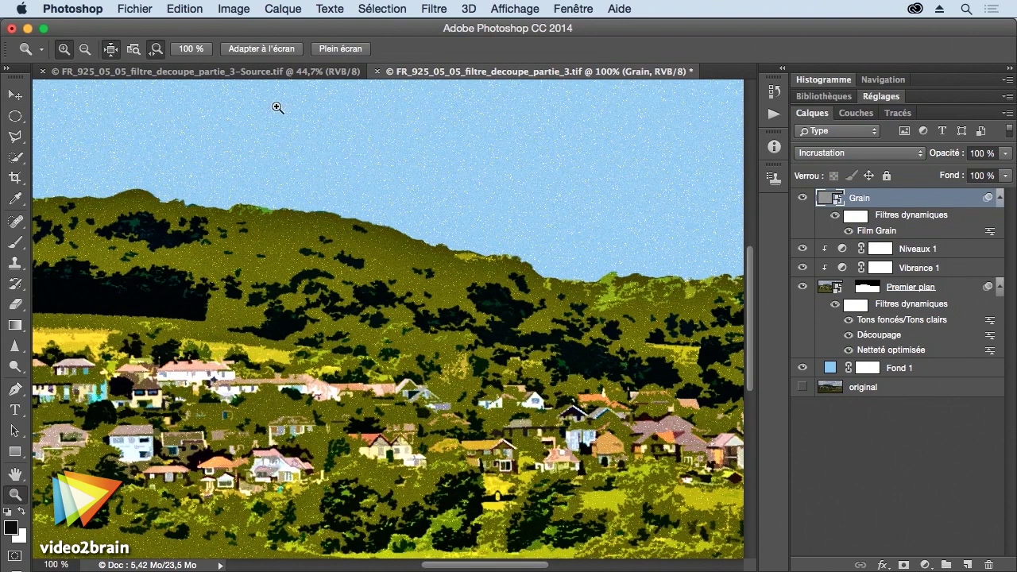
click(282, 72)
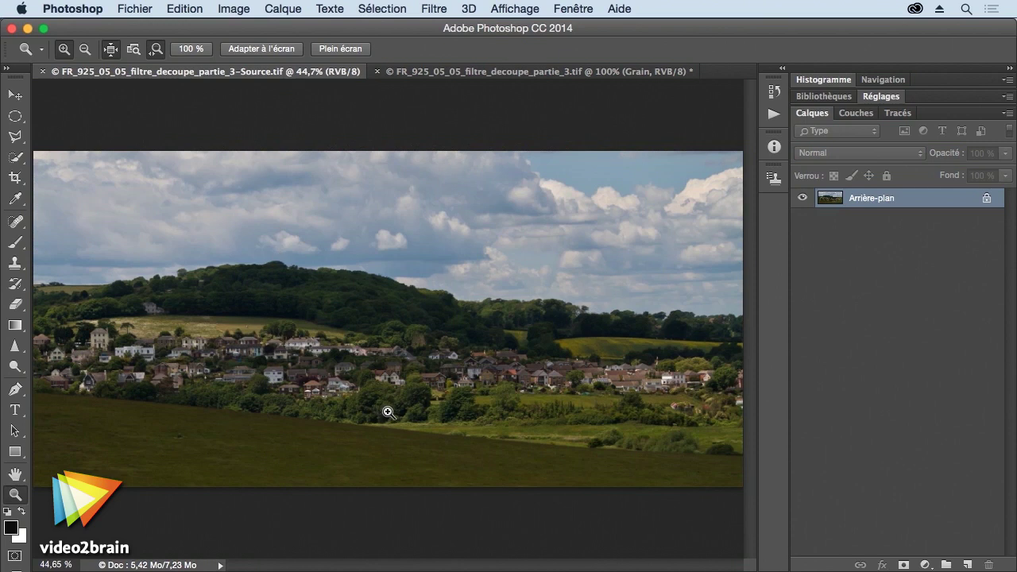
click(432, 75)
key(super+0)
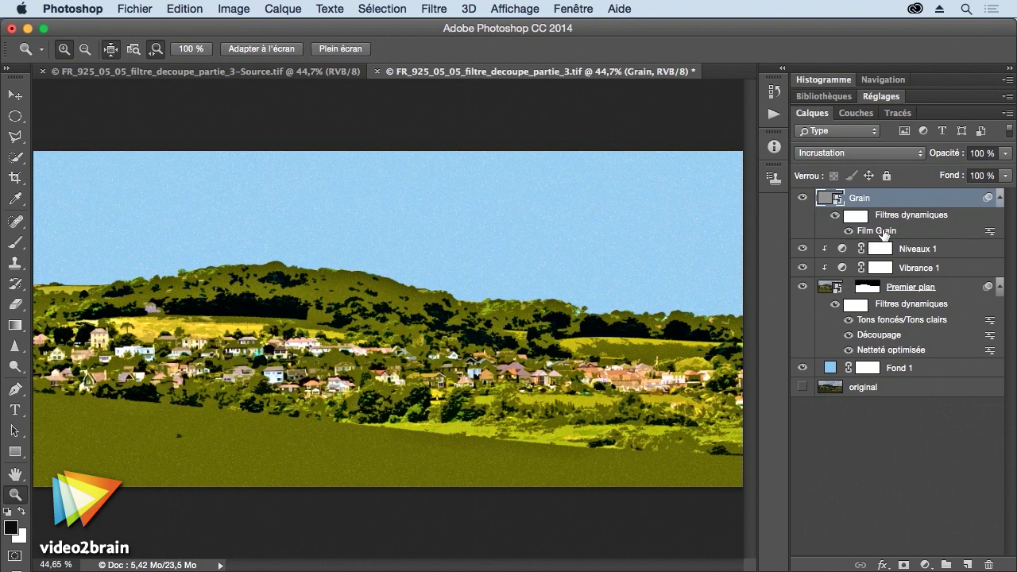
click(278, 72)
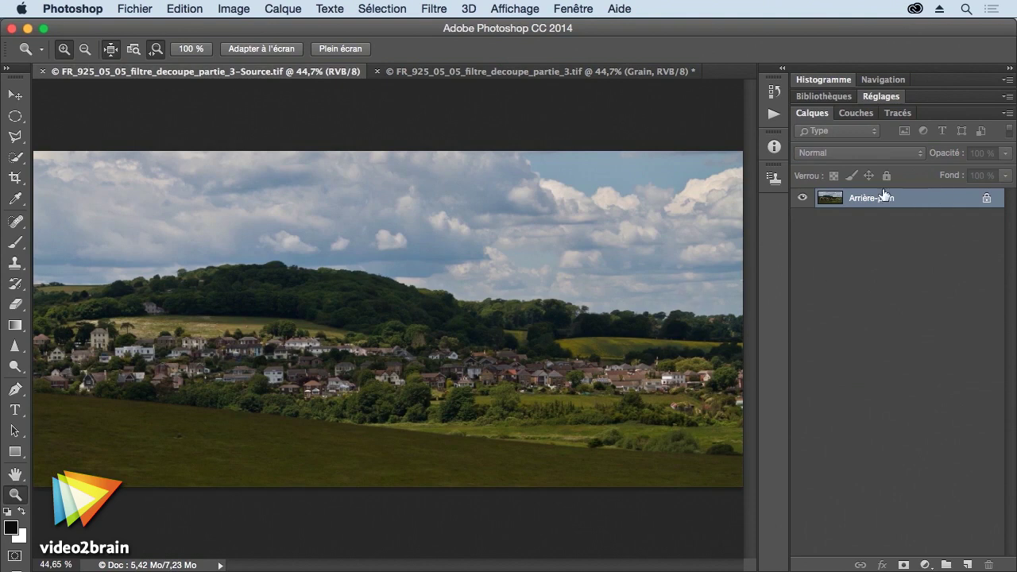
Convert Arrière-plan into smart object Calque 0 and preview Découpage on the whole image
right_click(877, 201)
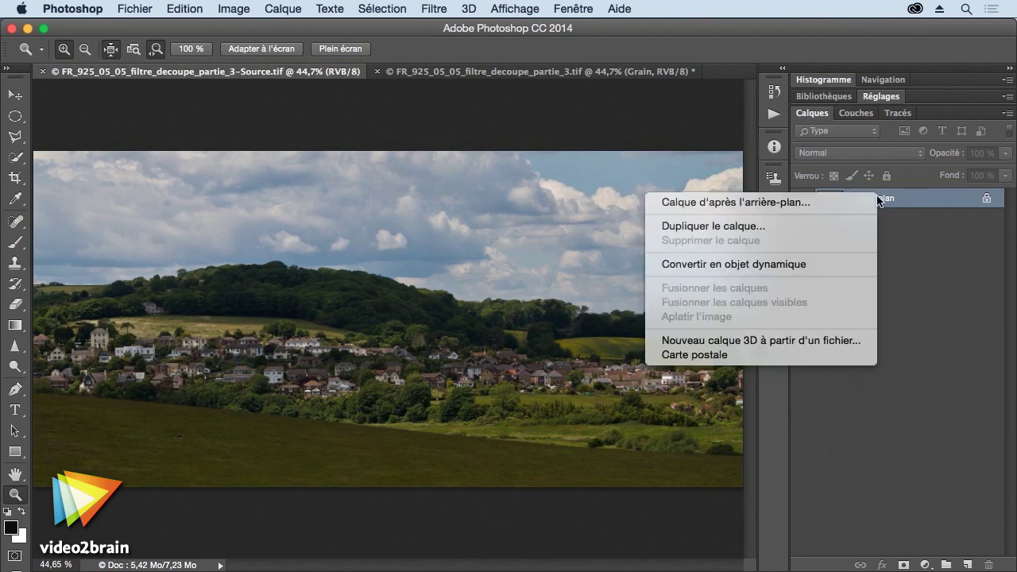
click(826, 263)
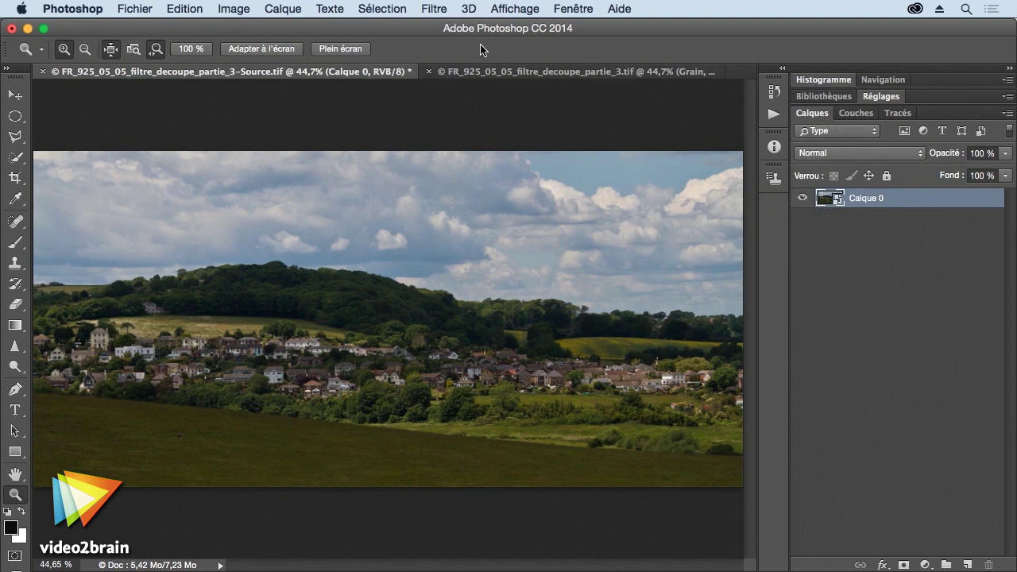
click(433, 8)
mouse_move(438, 183)
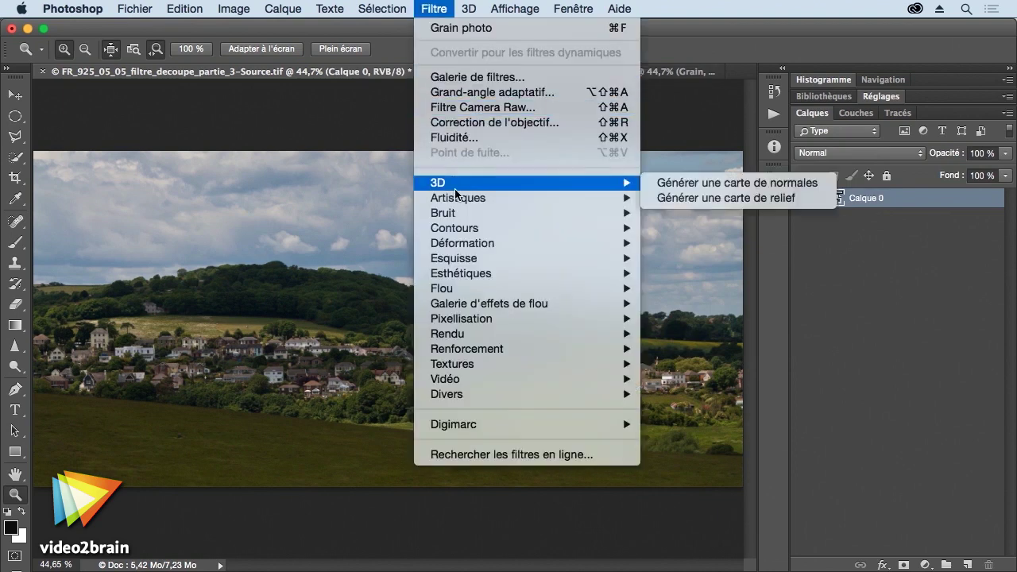
click(690, 274)
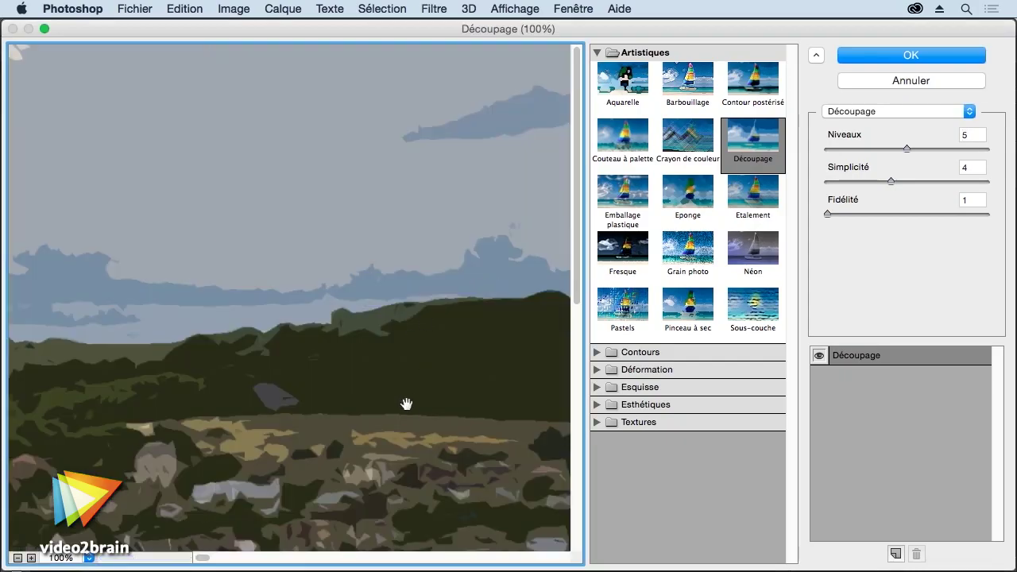
drag(409, 406, 354, 172)
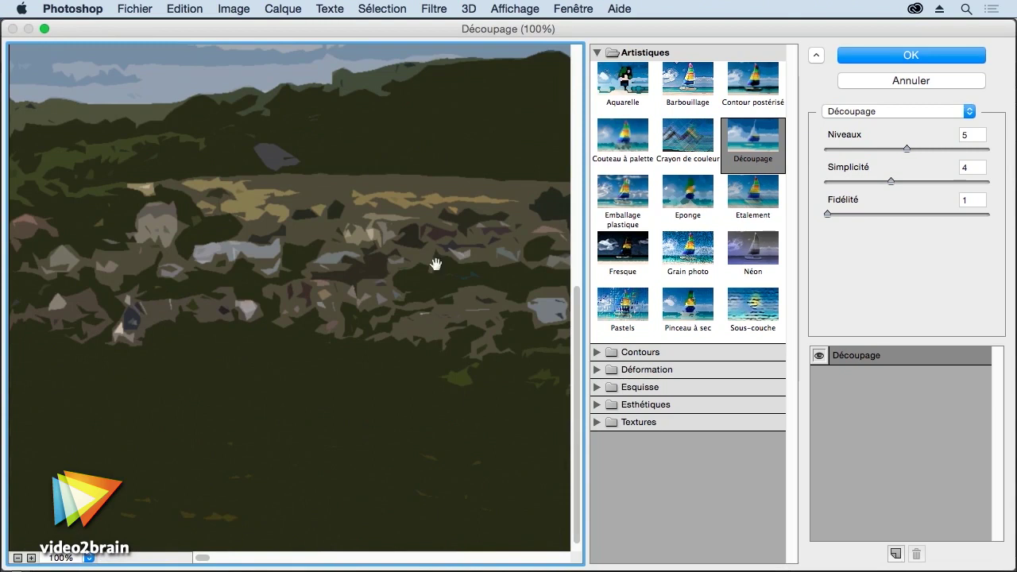
click(20, 558)
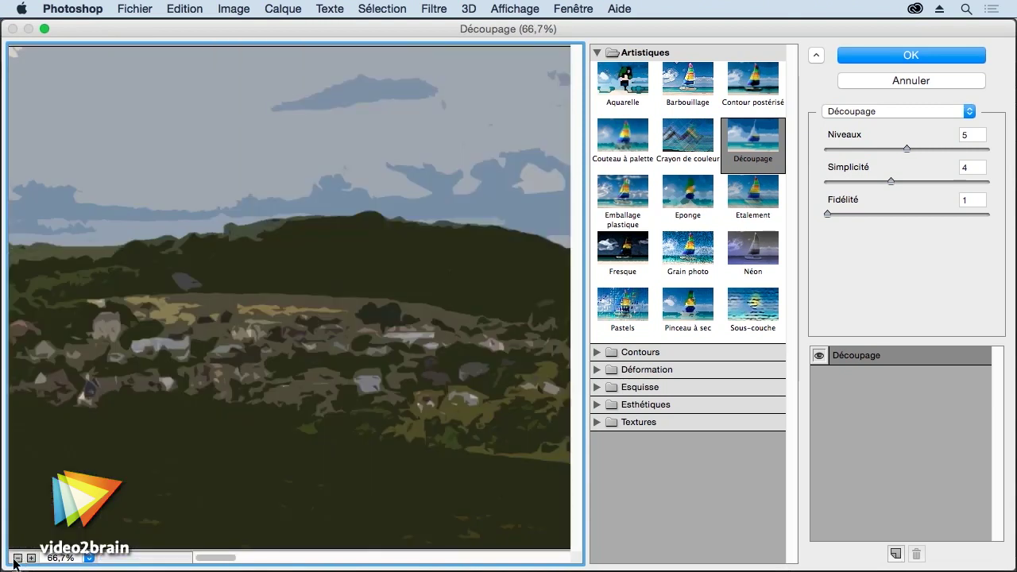
click(21, 557)
Try various Découpage levels, simplicity and fidelity values, then cancel without applying
drag(907, 148, 850, 150)
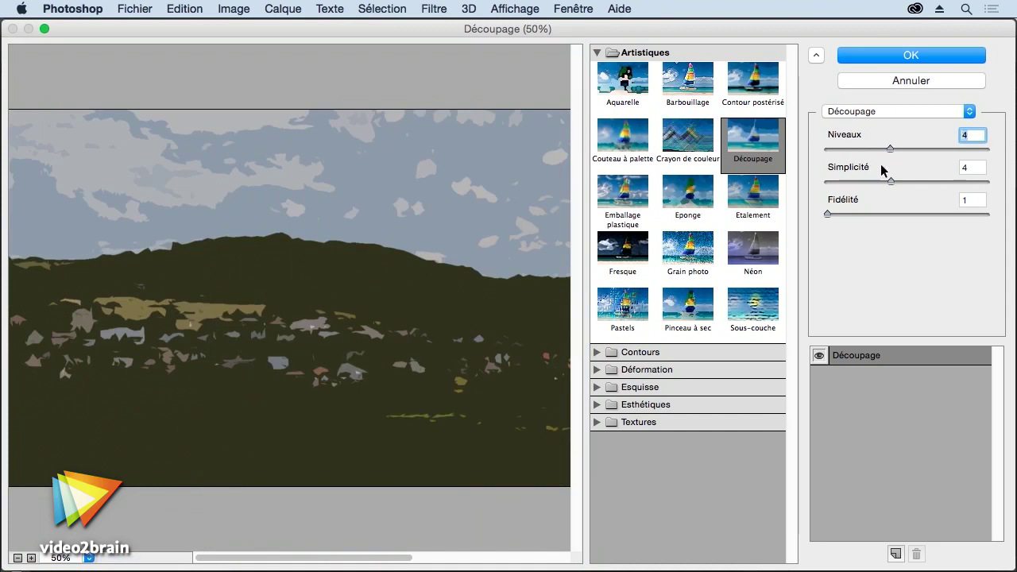
drag(890, 181, 927, 181)
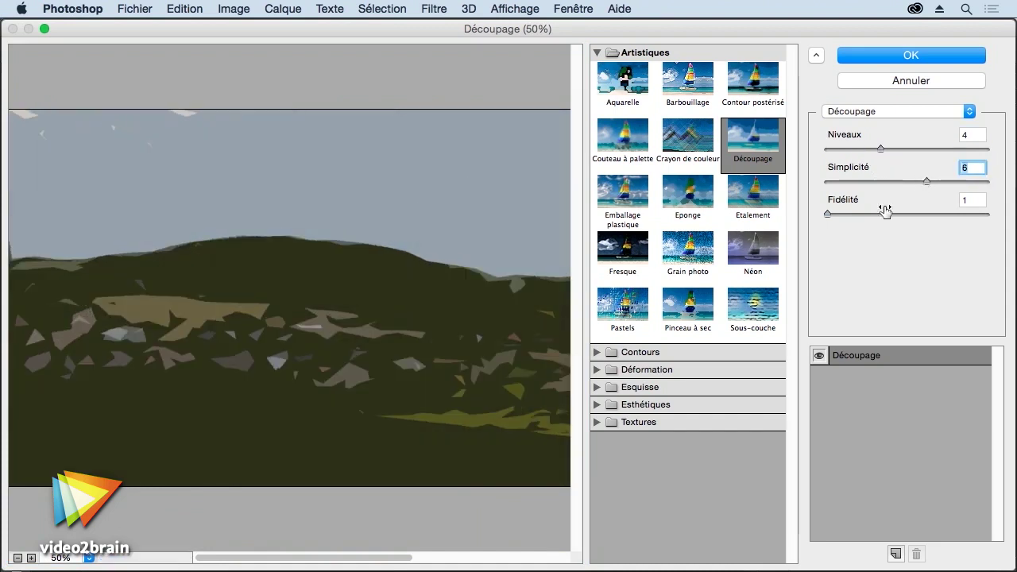
mouse_move(831, 214)
mouse_down()
mouse_move(936, 213)
mouse_move(875, 182)
mouse_up()
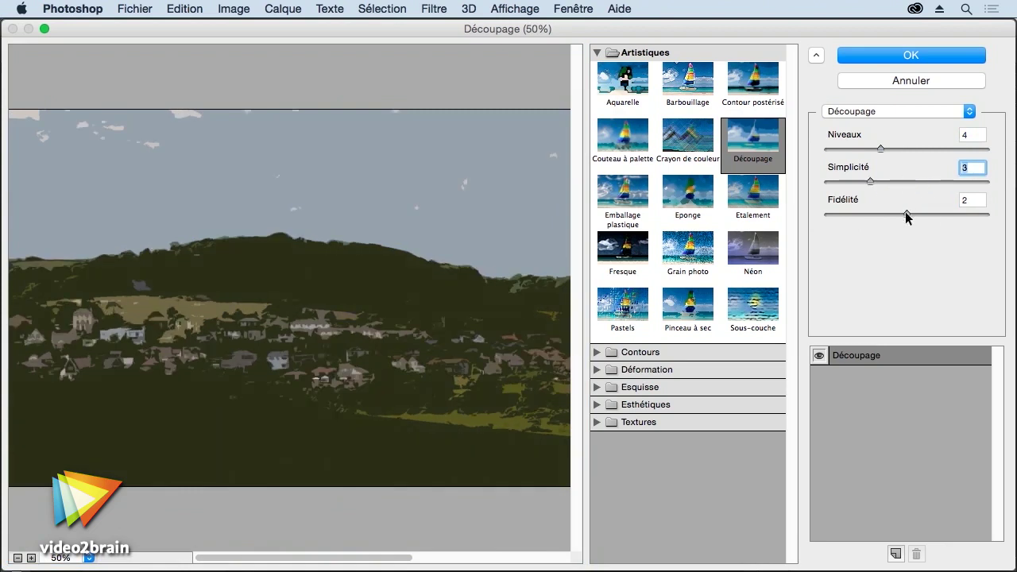
drag(940, 213, 956, 214)
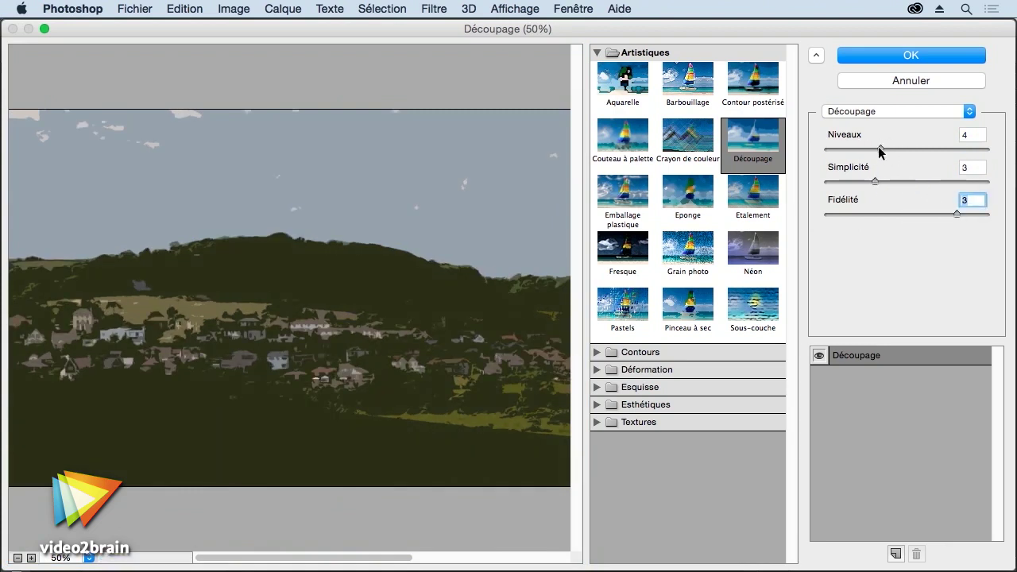
drag(879, 148, 853, 149)
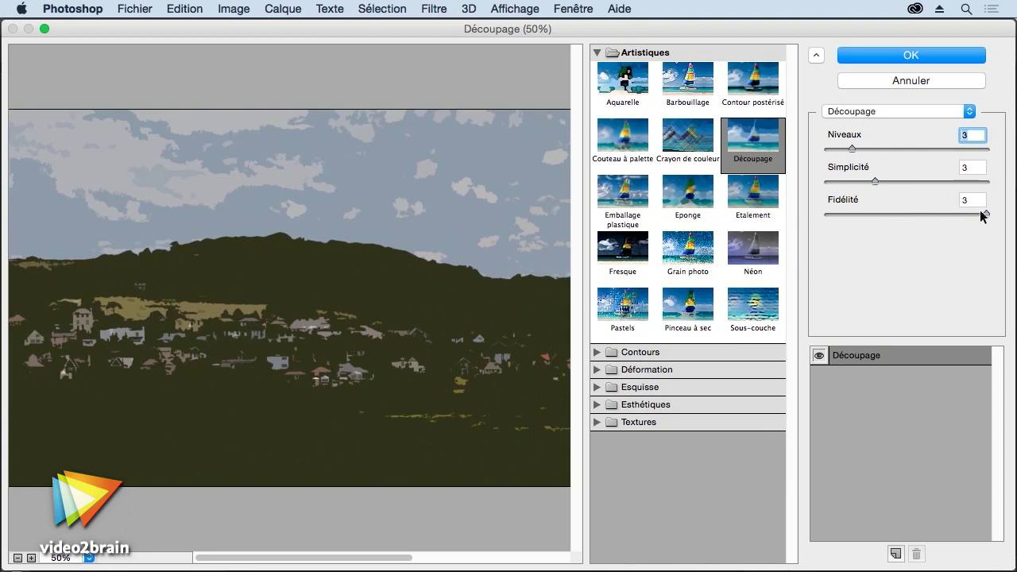
mouse_move(873, 182)
mouse_down()
mouse_move(919, 182)
mouse_move(827, 181)
mouse_up()
drag(855, 149, 913, 149)
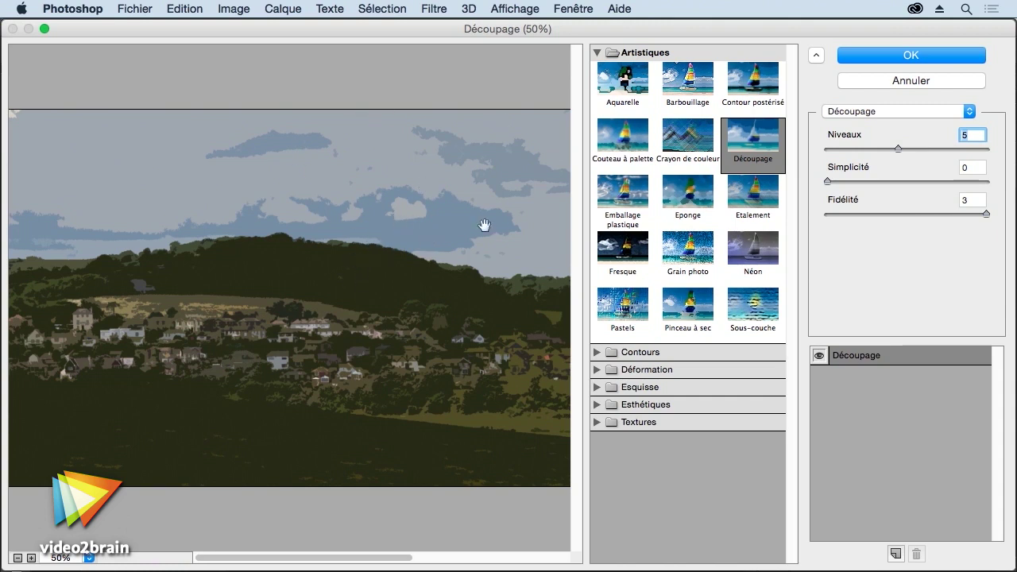
drag(844, 143, 946, 137)
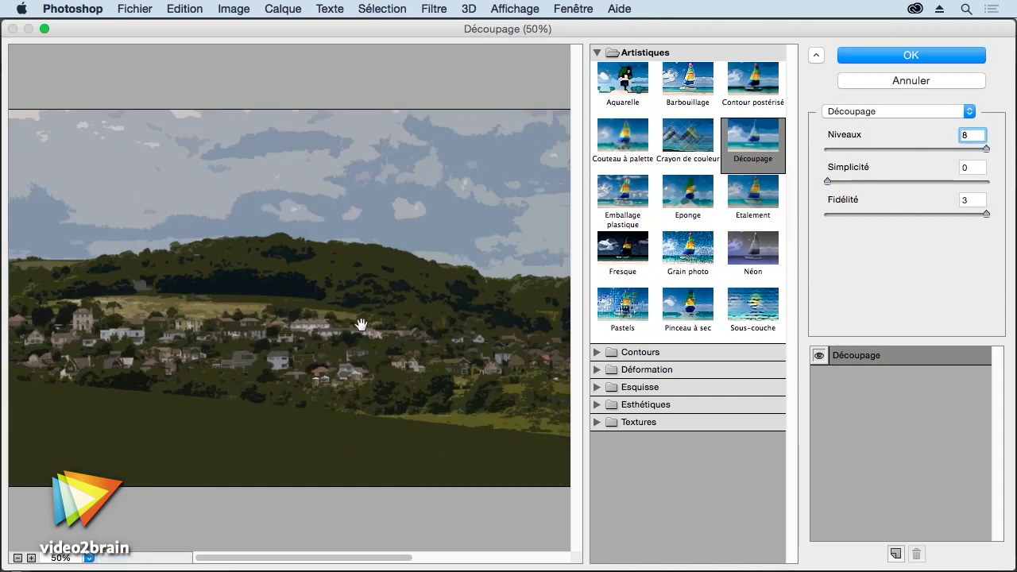
click(865, 80)
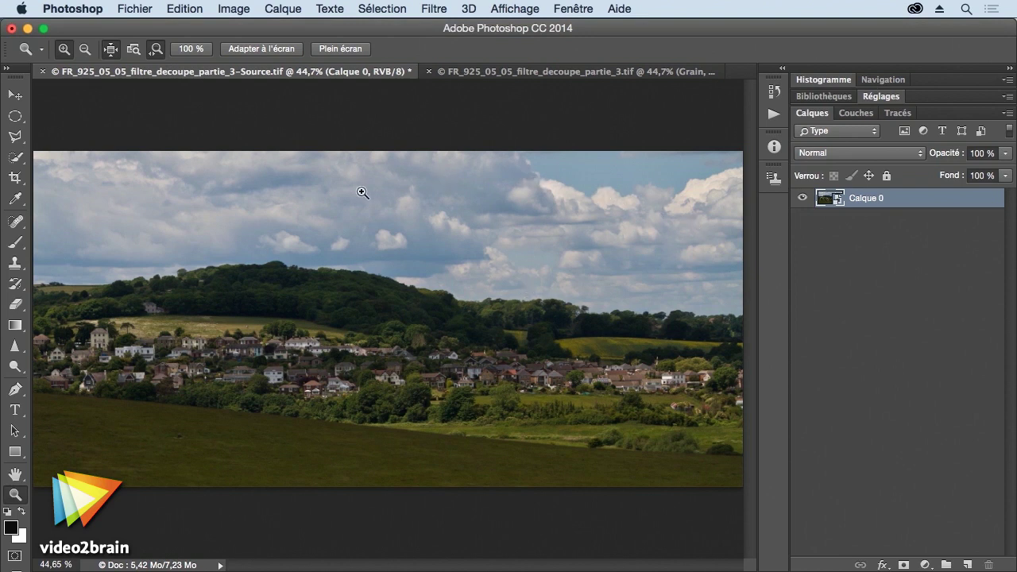
Load the Alpha 1 channel as a selection and make it Calque 0's layer mask
click(856, 114)
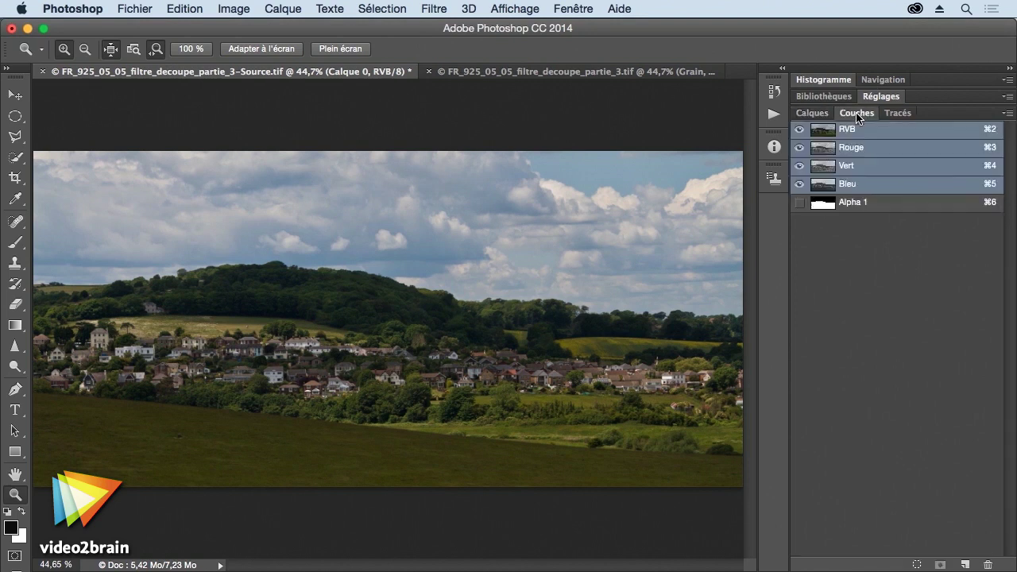
super+click(830, 206)
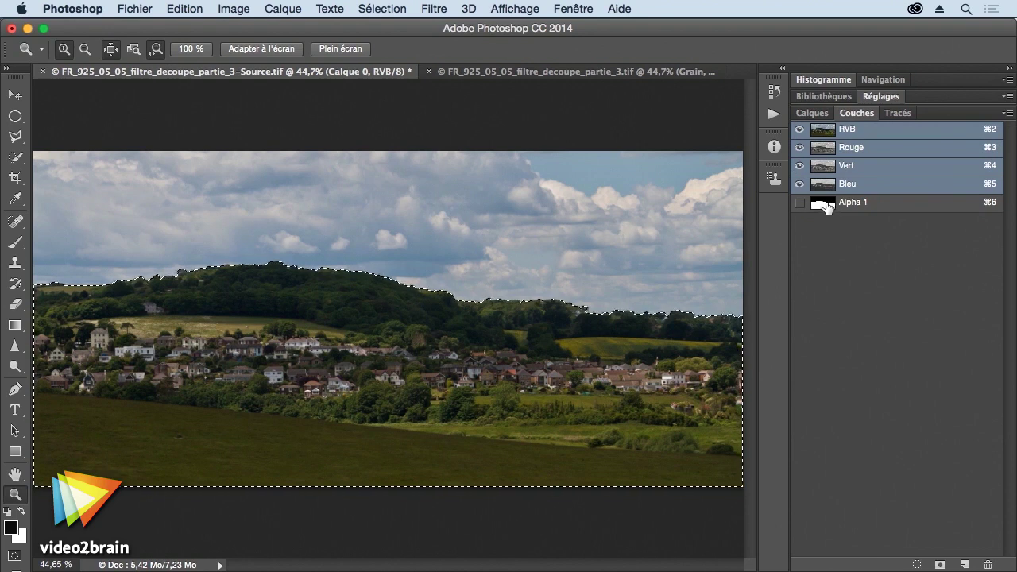
click(812, 113)
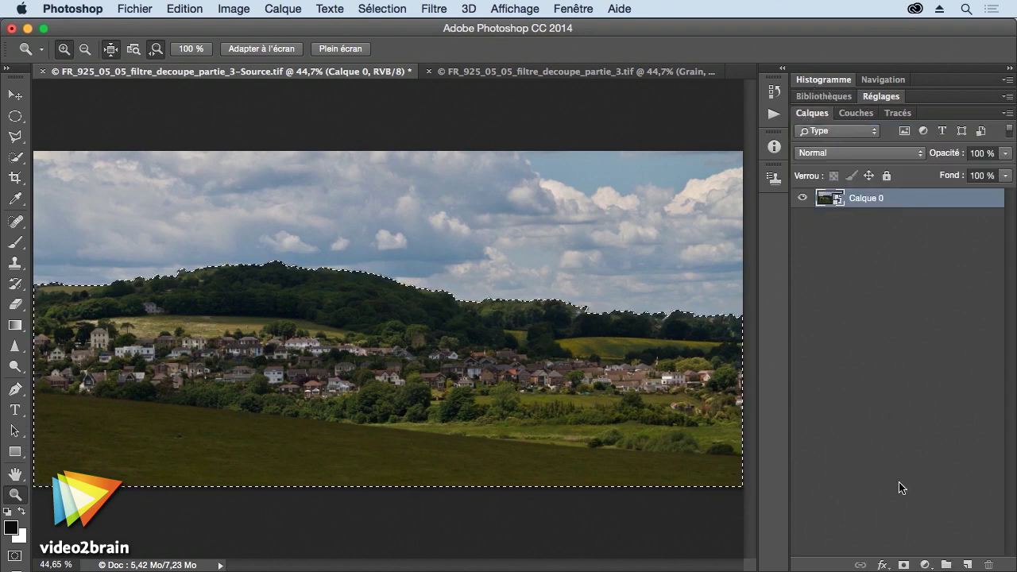
click(904, 564)
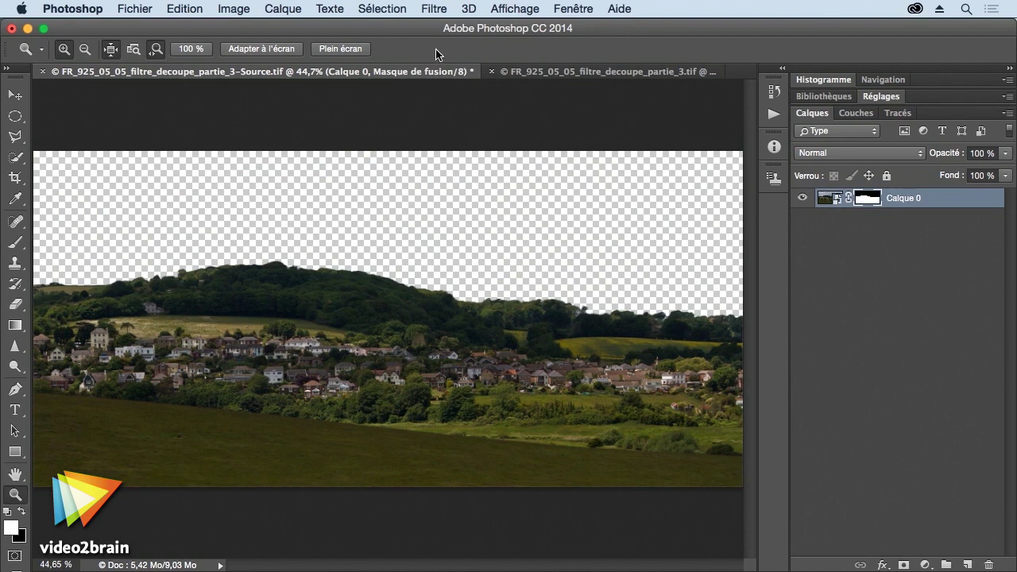
Add a blue Couleur unie fill layer, Fond 1
click(925, 563)
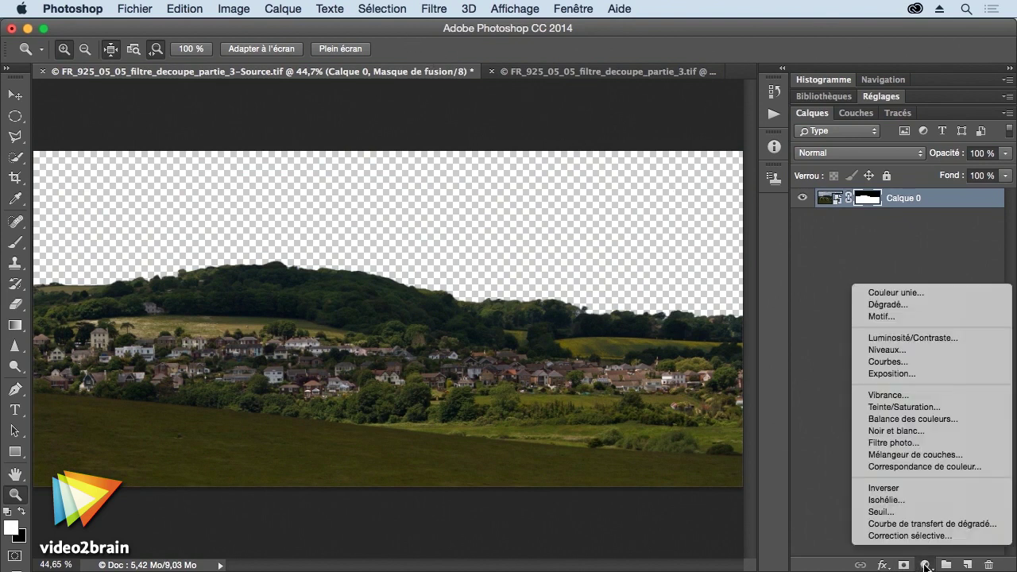
click(873, 298)
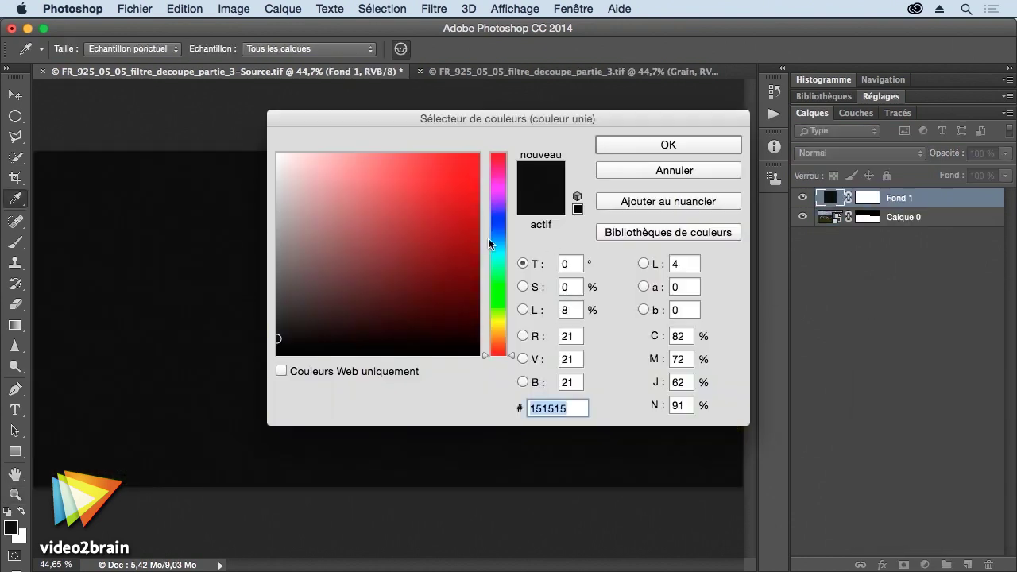
click(497, 238)
drag(447, 201, 439, 190)
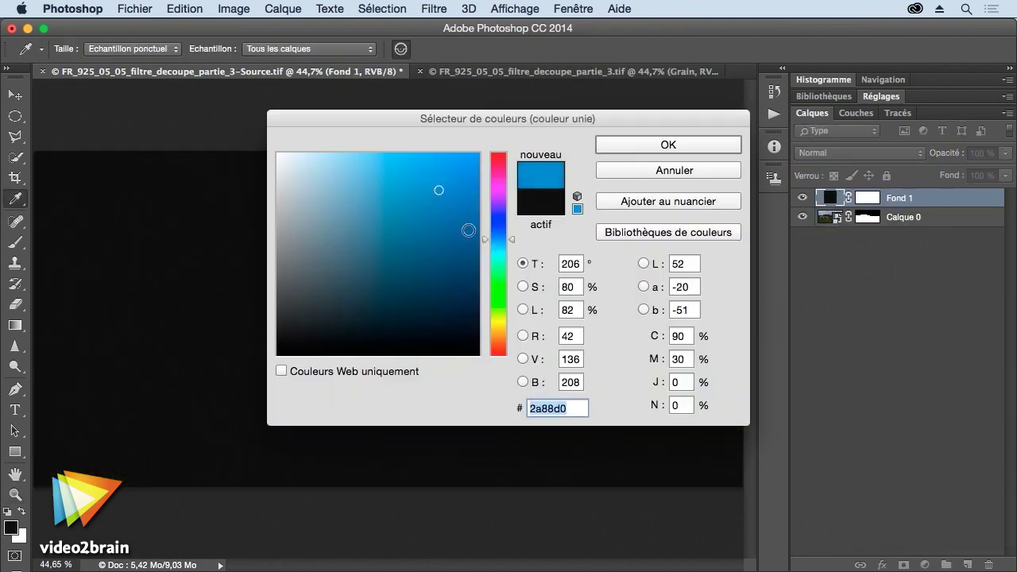
click(643, 144)
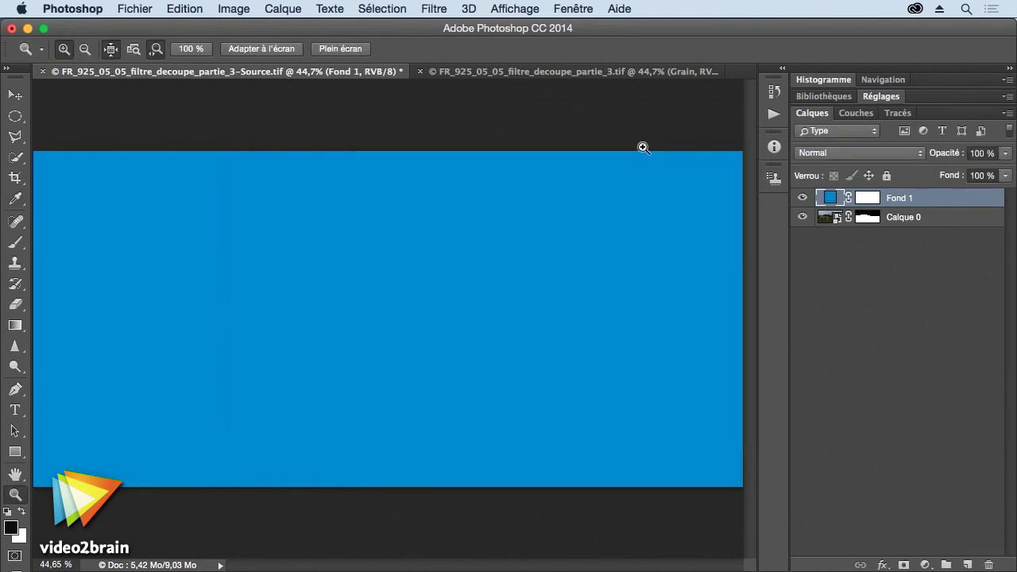
Move Fond 1 beneath Calque 0 and lighten its blue slightly
drag(954, 201, 952, 239)
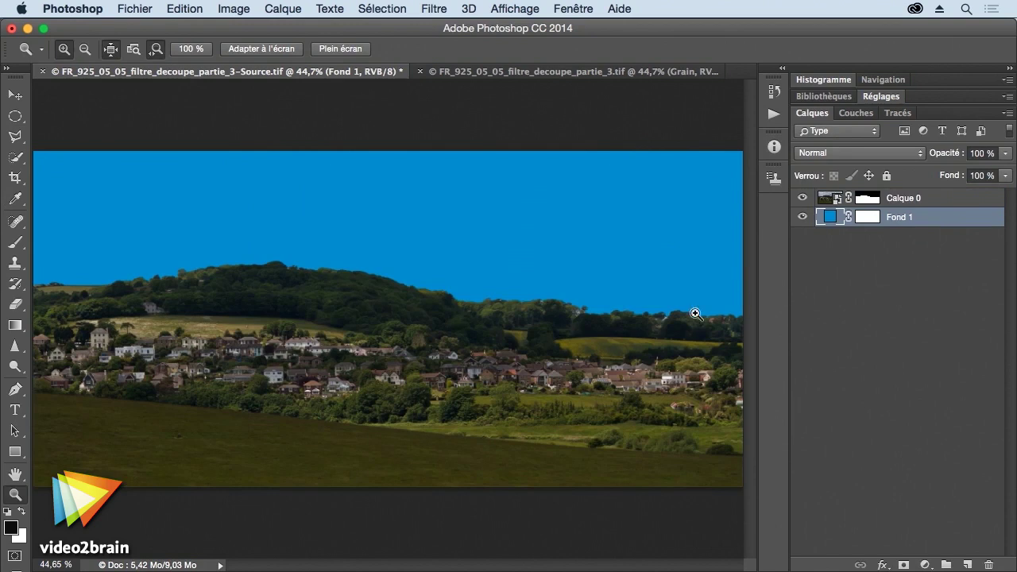
double_click(830, 218)
mouse_move(421, 187)
mouse_down()
mouse_move(404, 183)
mouse_move(401, 198)
mouse_up()
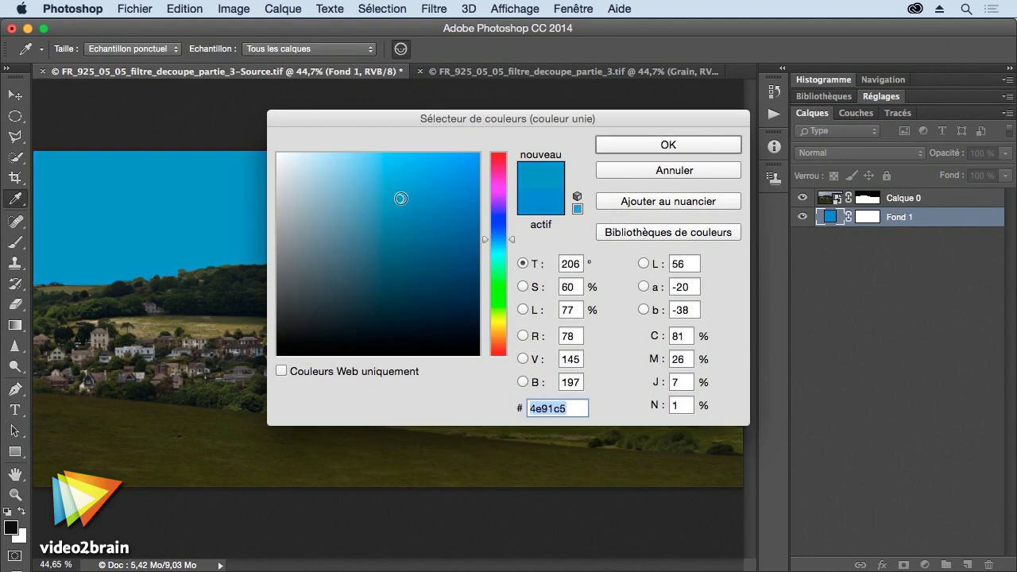
click(635, 144)
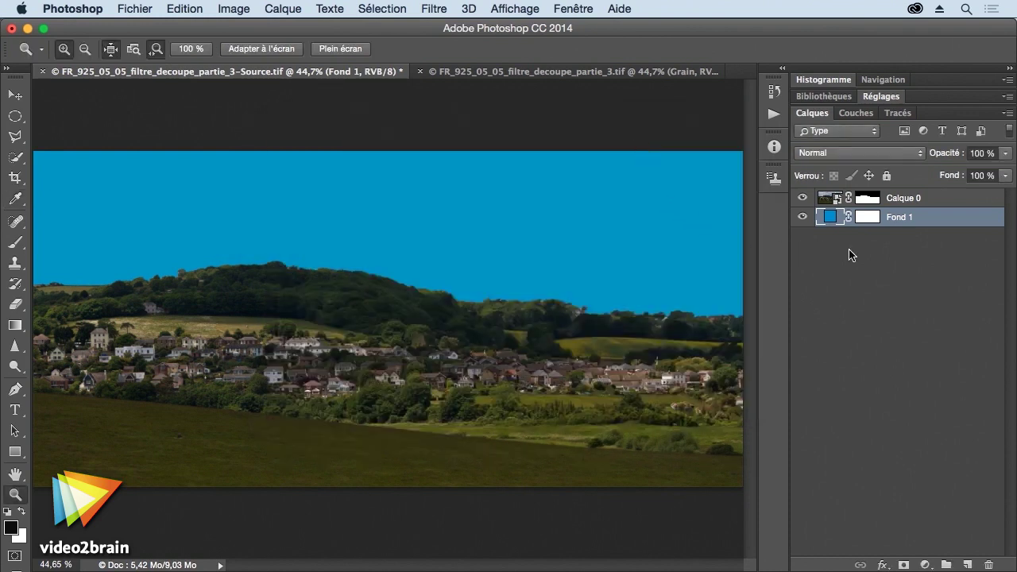
Select Calque 0 and preview the Découpage filter zoomed out to 50%
click(827, 202)
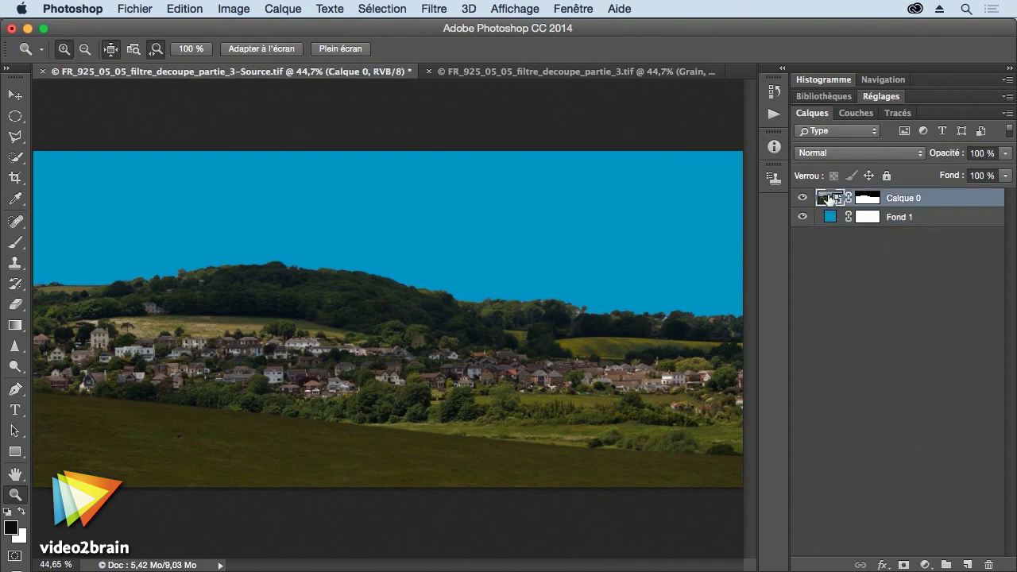
click(435, 8)
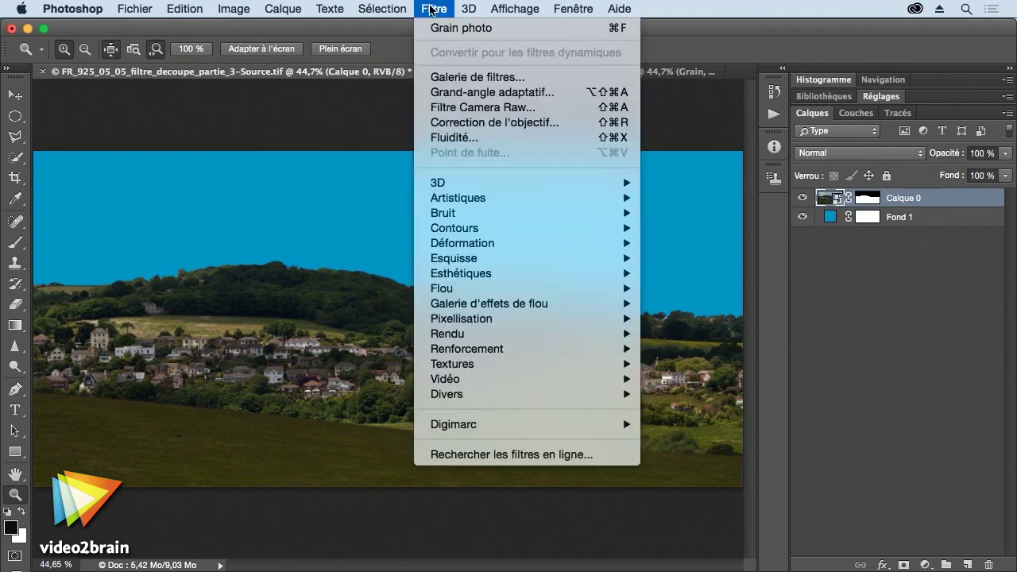
mouse_move(457, 198)
click(699, 274)
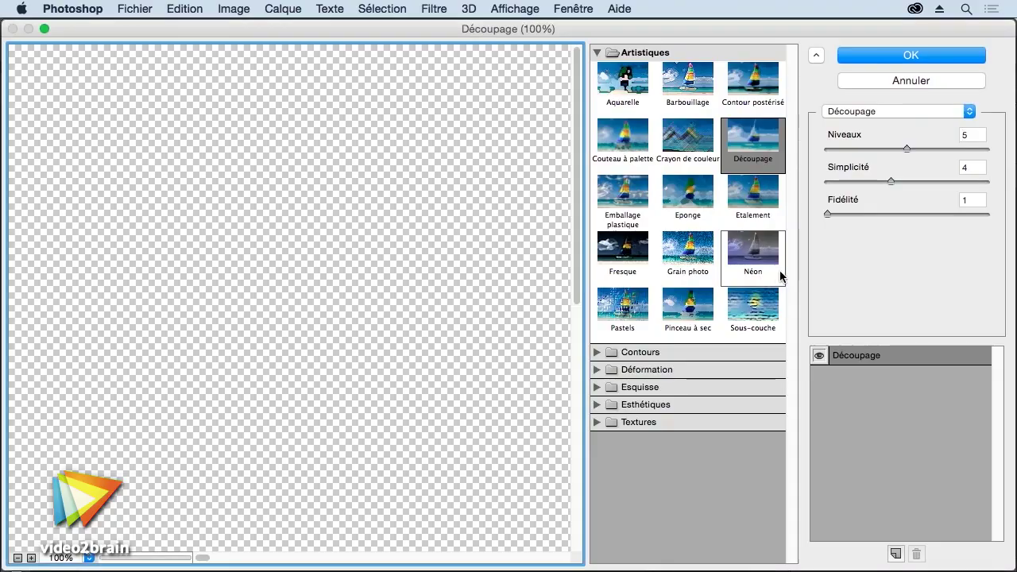
drag(404, 259, 416, 136)
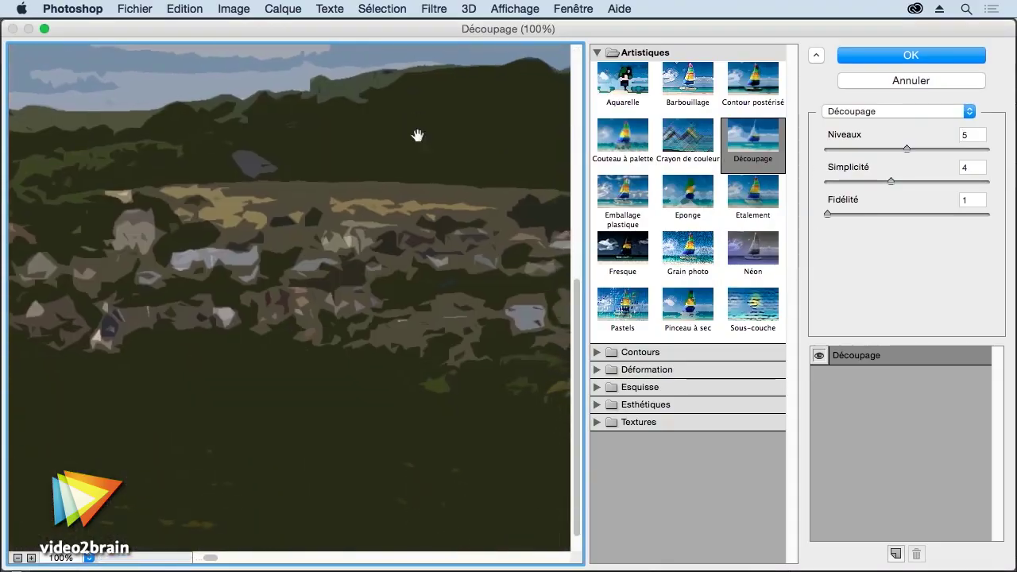
click(17, 558)
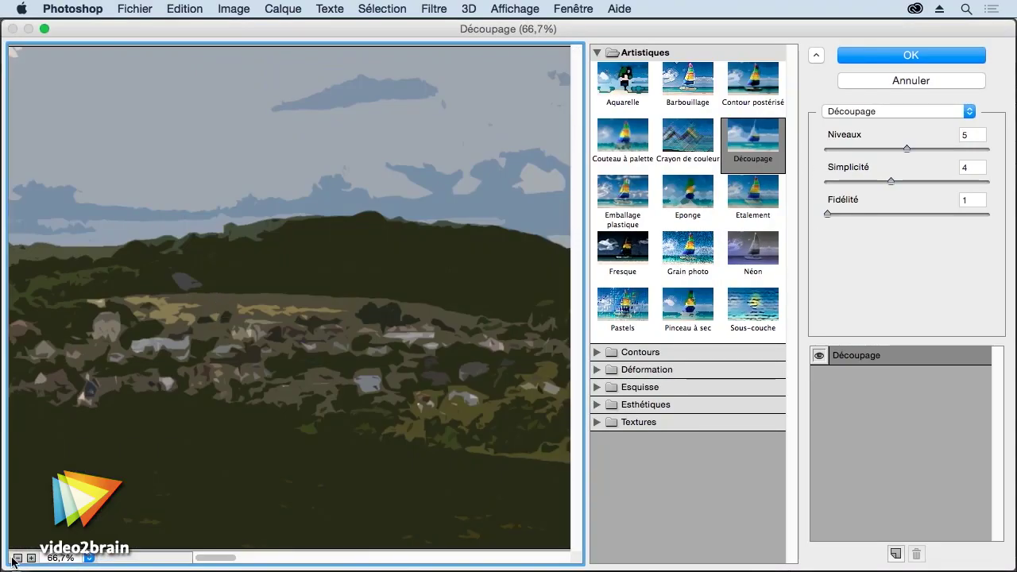
click(18, 559)
Apply Découpage with 8 levels, simplicity 0 and fidelity 3
drag(907, 150, 988, 151)
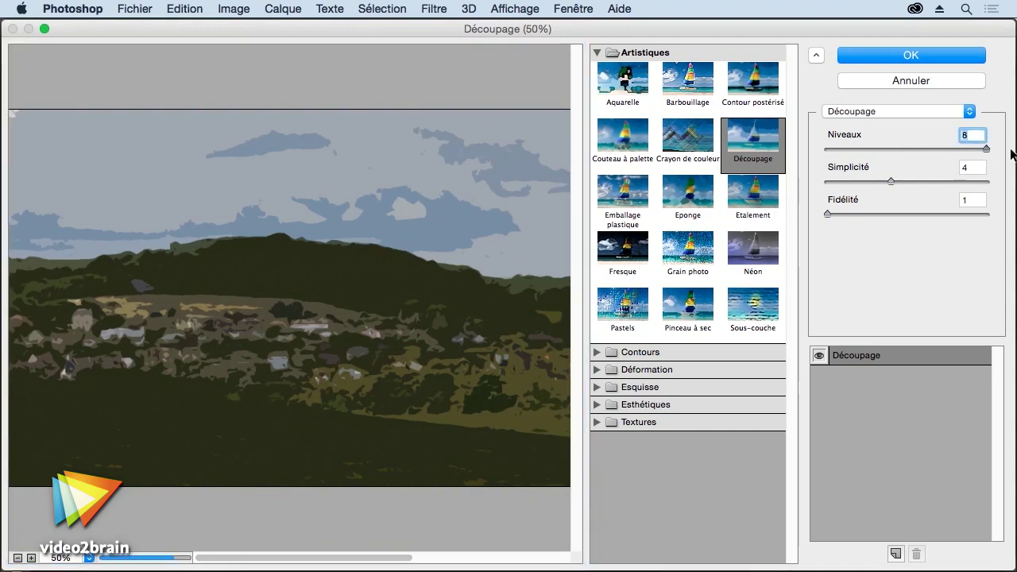
drag(891, 182, 993, 182)
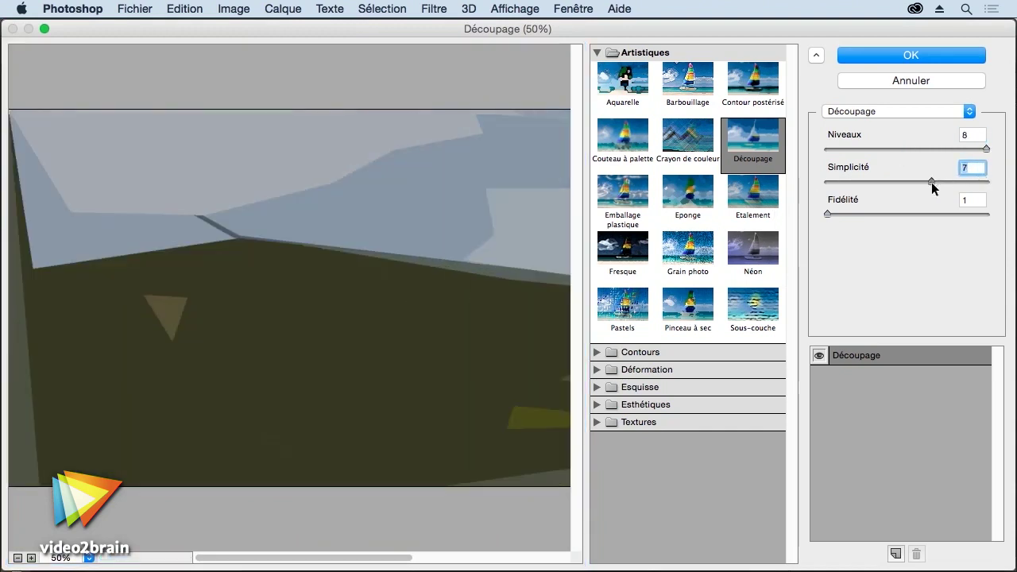
drag(919, 183, 987, 182)
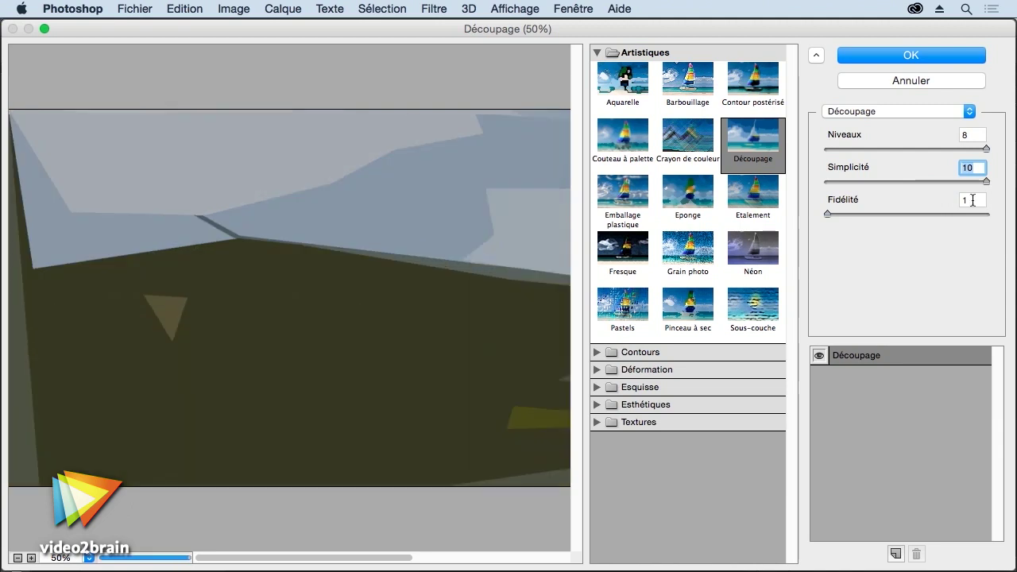
drag(829, 212, 993, 210)
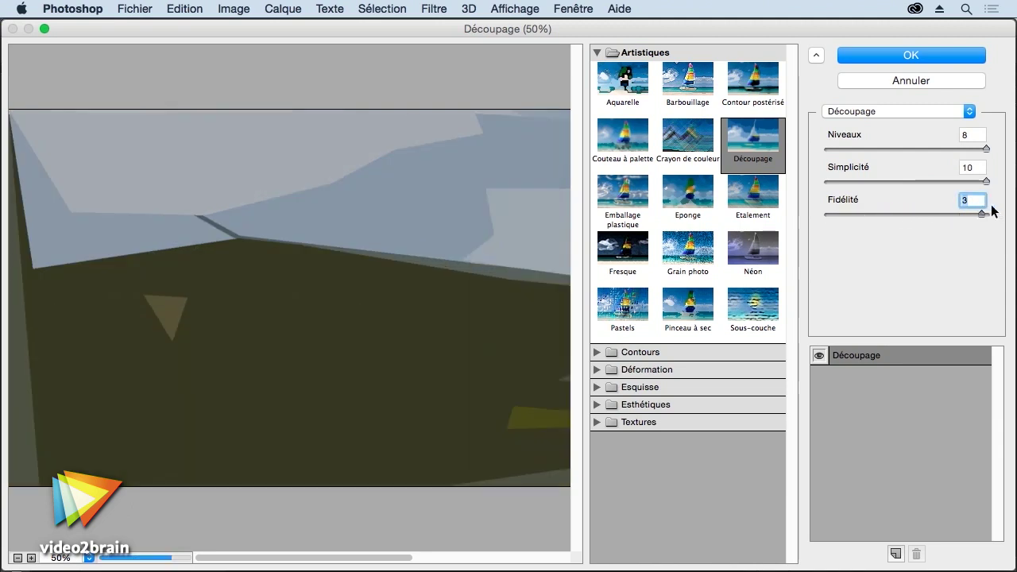
mouse_move(404, 239)
mouse_down()
mouse_move(420, 318)
mouse_move(254, 363)
mouse_up()
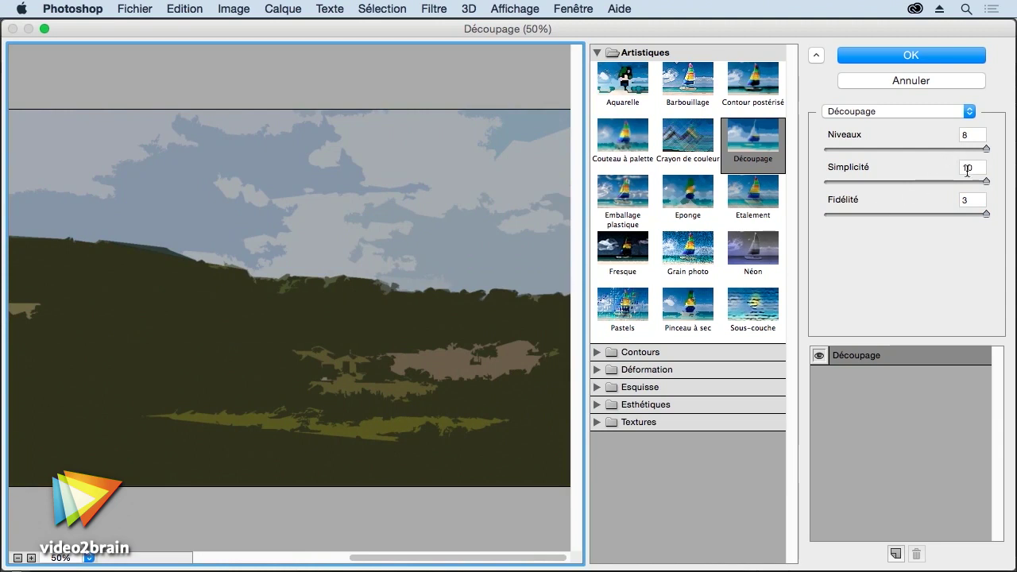
drag(987, 182, 918, 189)
drag(839, 184, 828, 184)
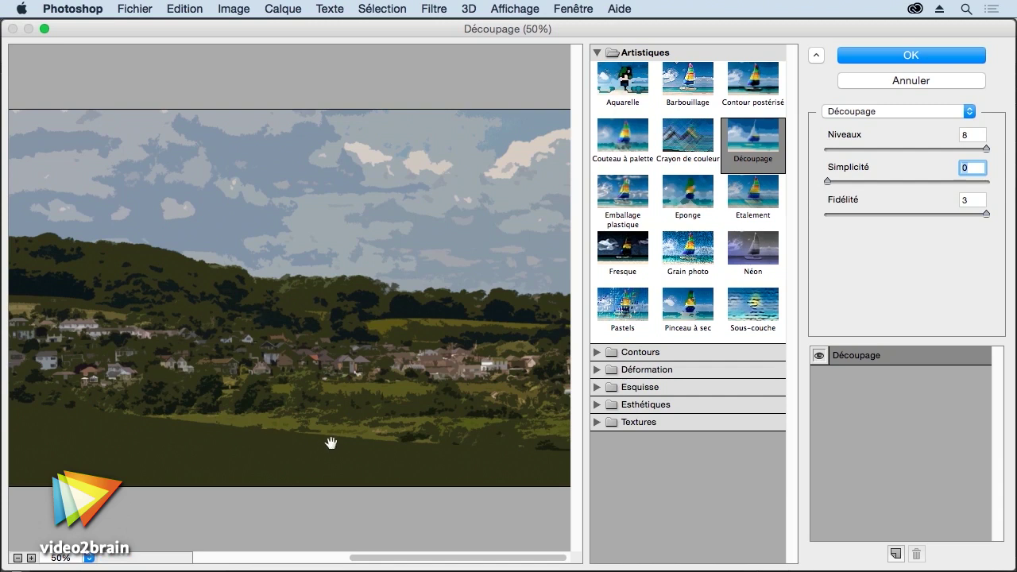
click(871, 53)
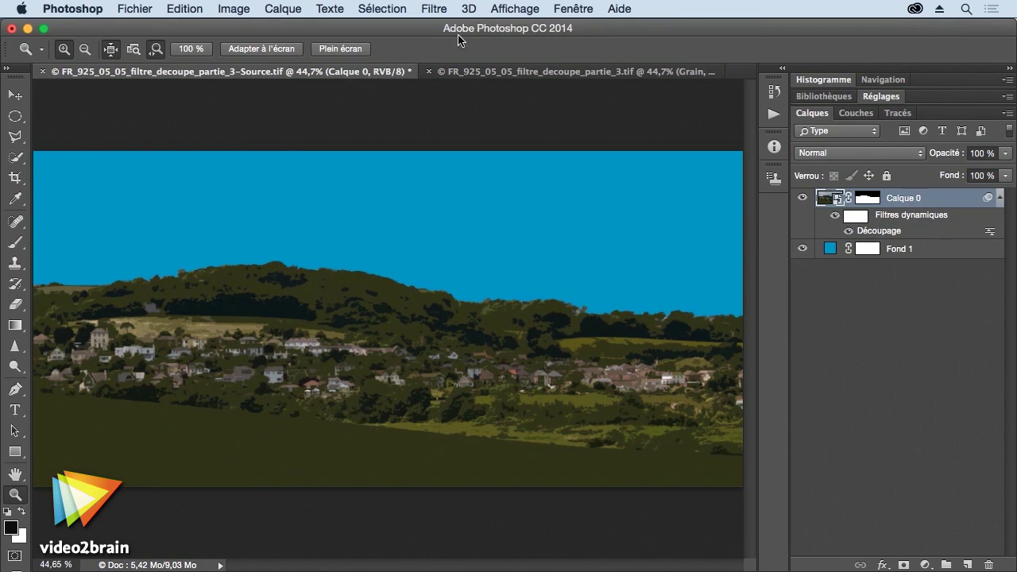
Add a Netteté optimisée smart filter with 365% gain to Calque 0
click(429, 8)
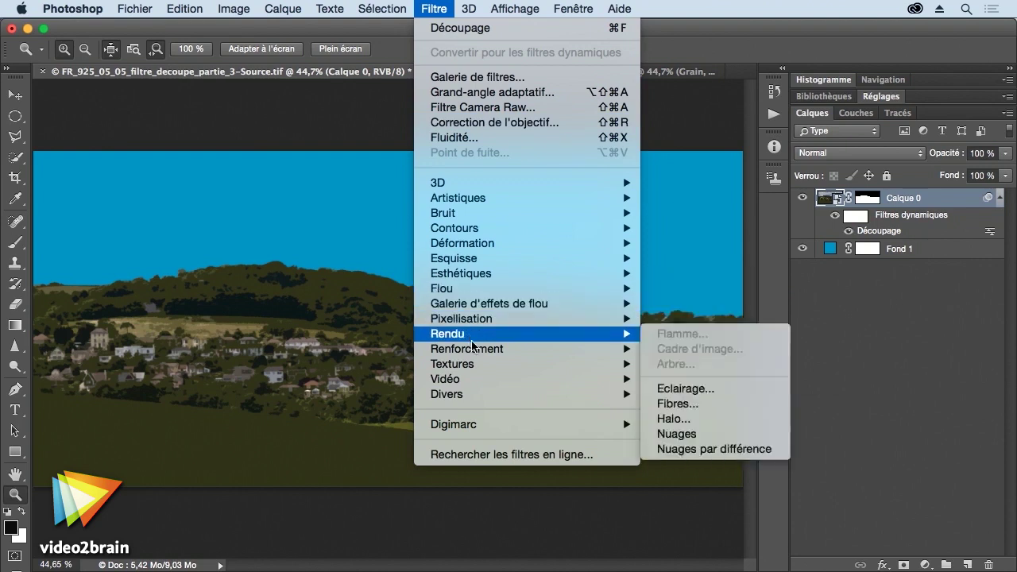
click(723, 410)
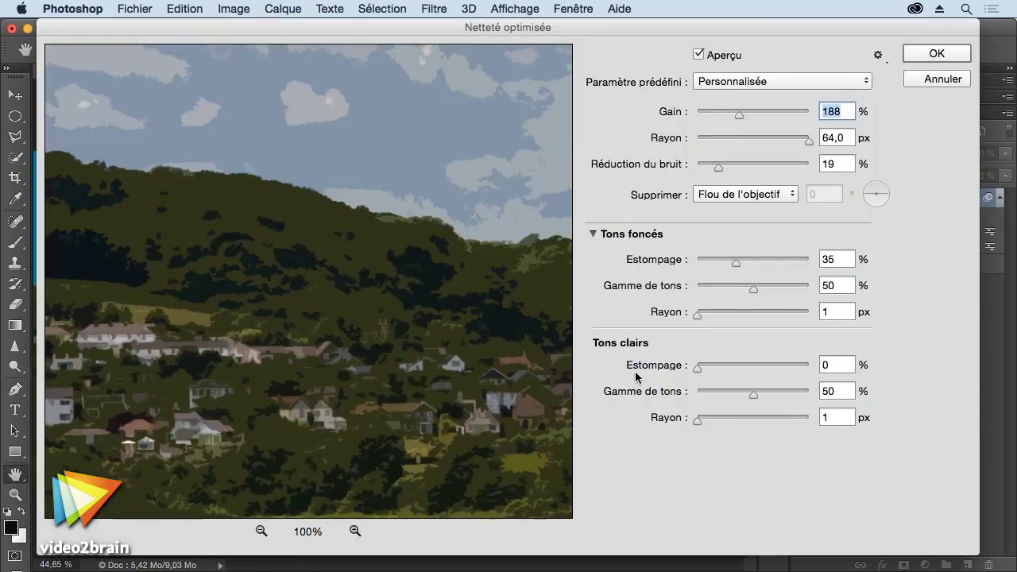
drag(740, 117, 779, 116)
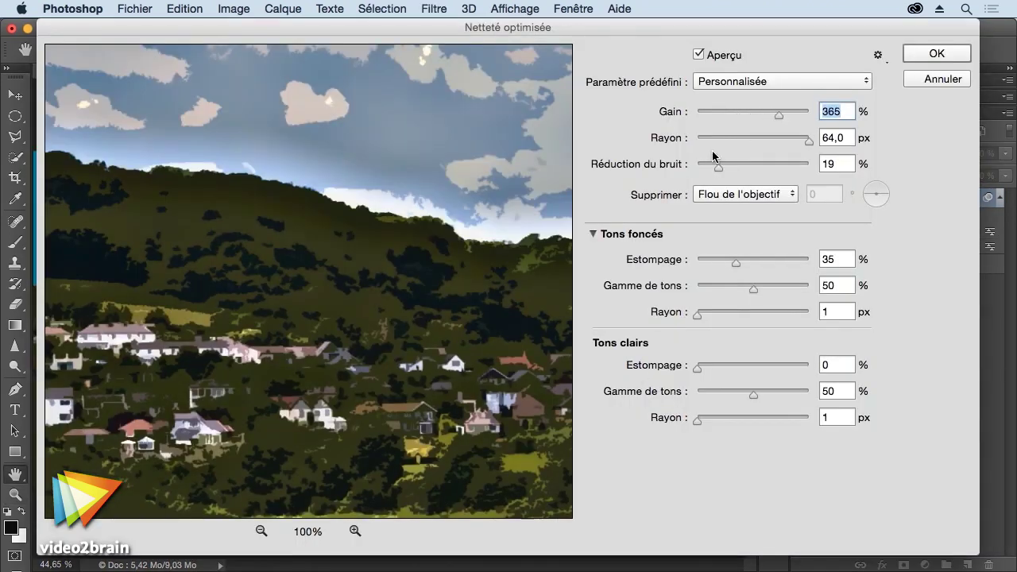
drag(361, 326, 386, 277)
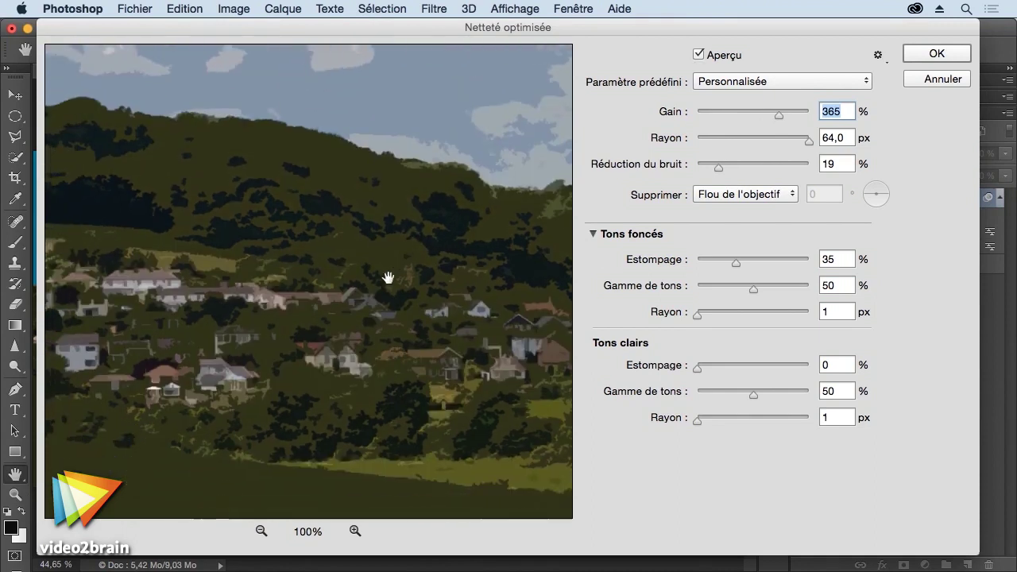
click(932, 55)
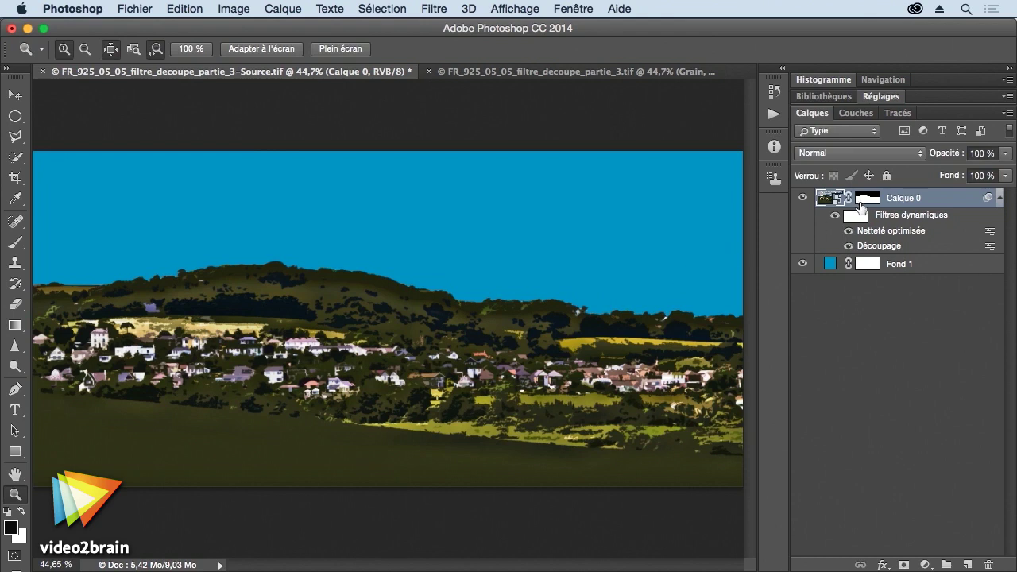
Move Netteté optimisée below Découpage and retune it to 415% gain, 1,5 px radius
drag(892, 232, 882, 253)
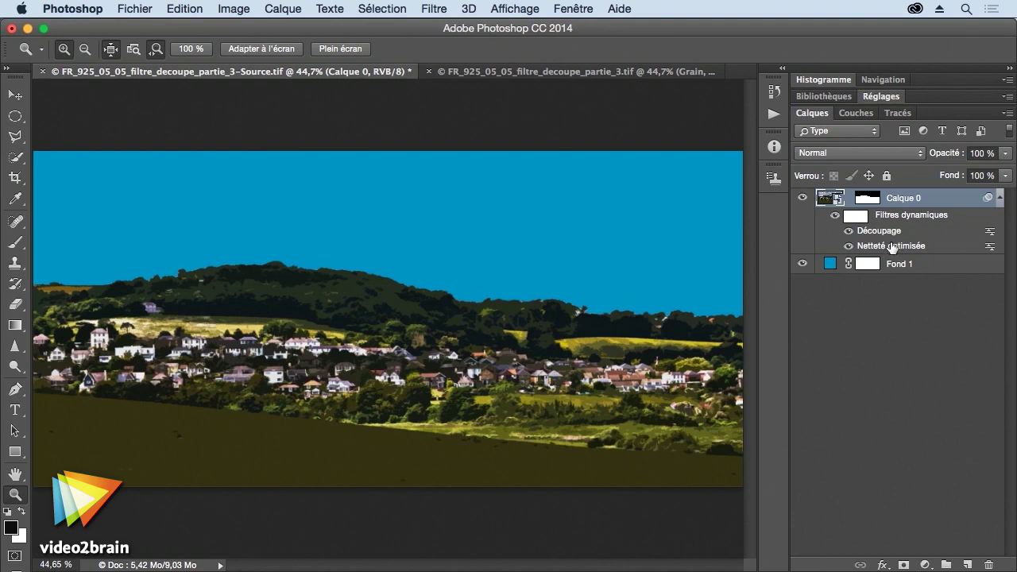
double_click(890, 247)
click(617, 272)
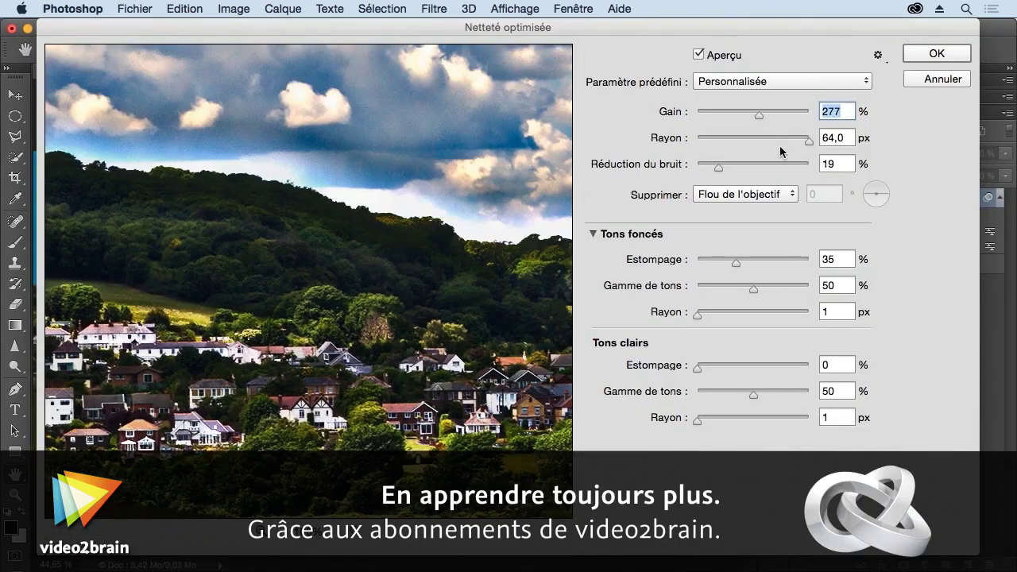
drag(809, 139, 721, 141)
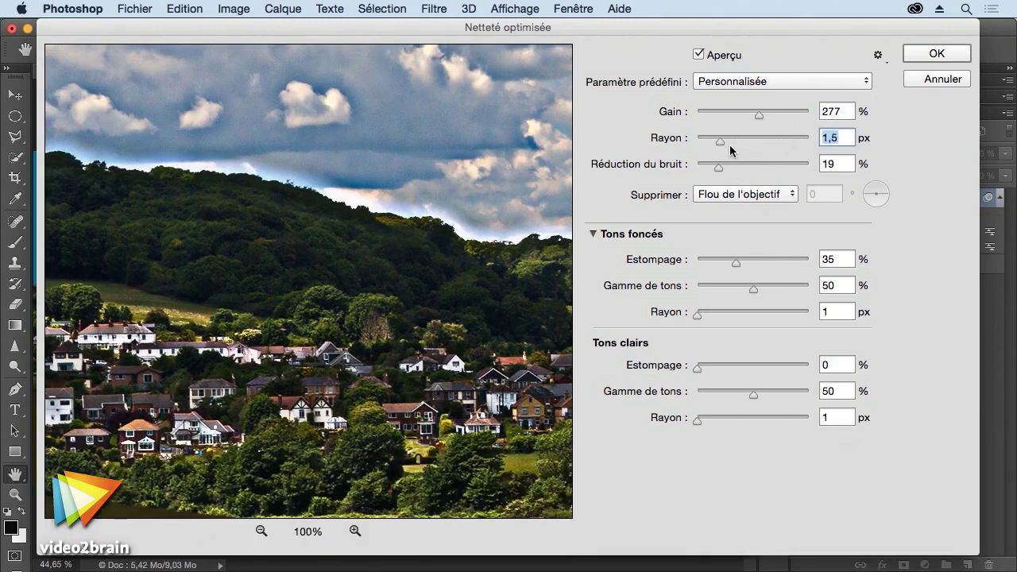
drag(772, 117, 791, 134)
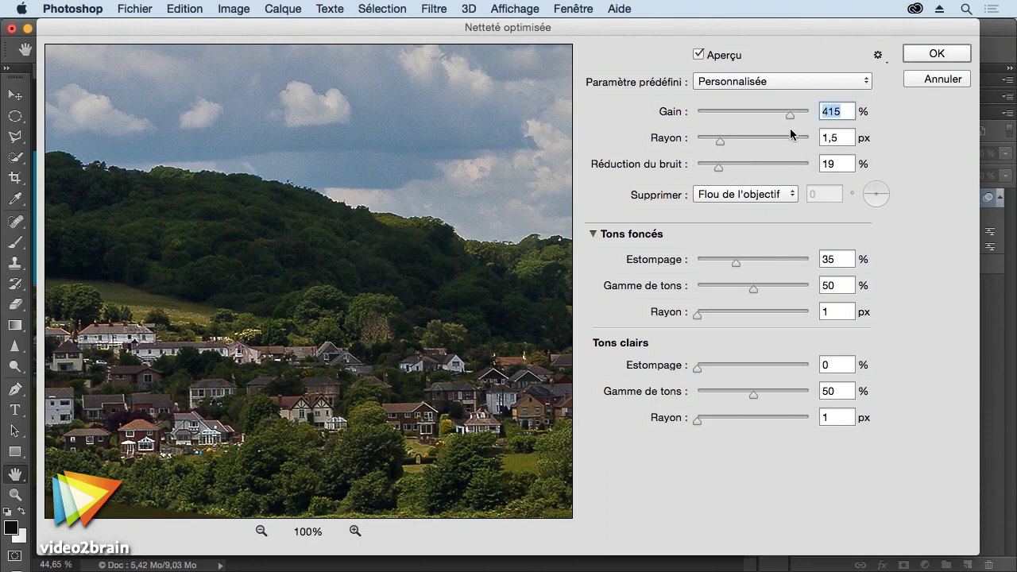
click(929, 60)
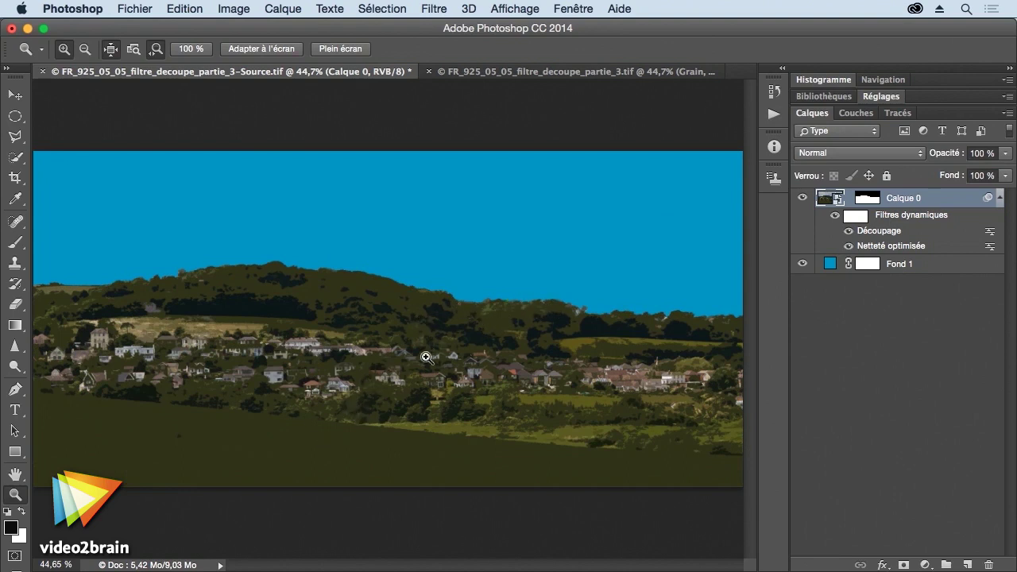
Add a Tons foncés/Tons clairs smart filter lifting shadows by 35%
click(232, 9)
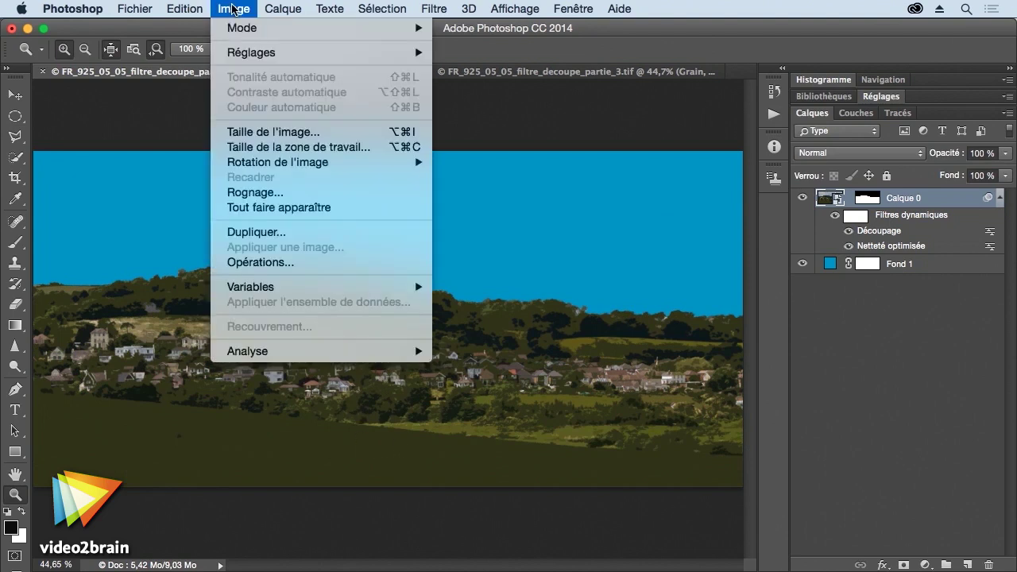
mouse_move(251, 52)
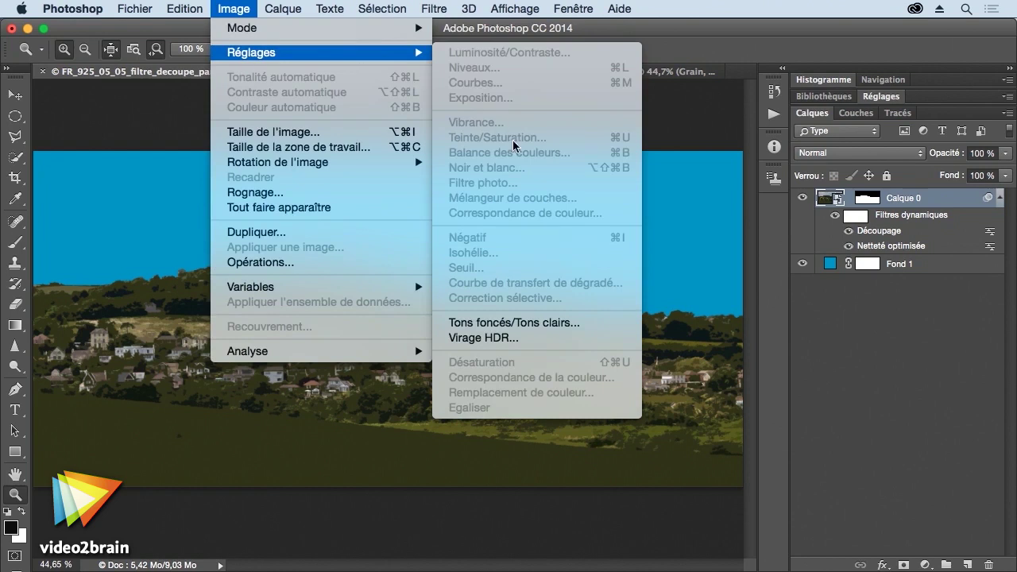
click(529, 322)
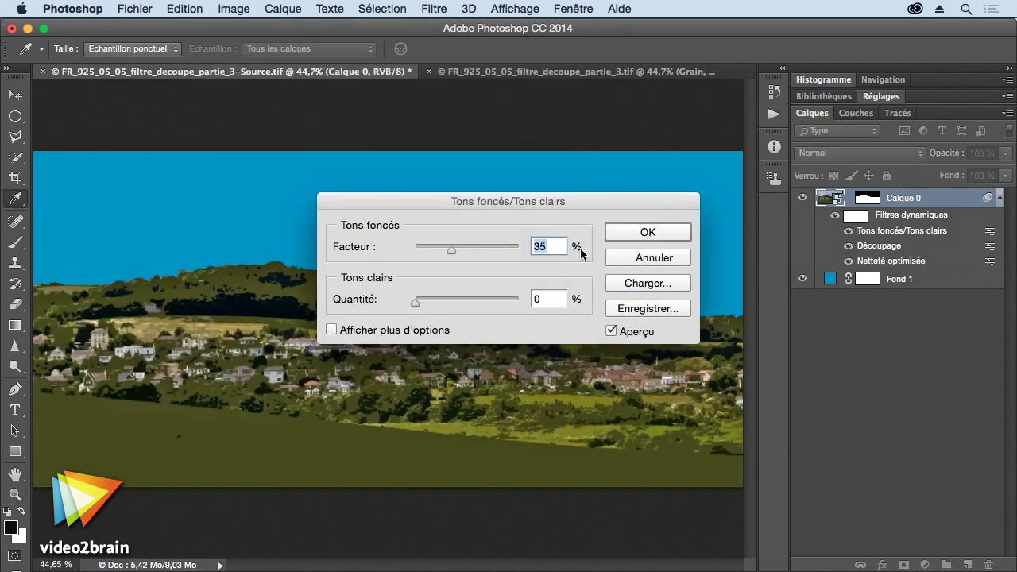
drag(524, 205, 596, 60)
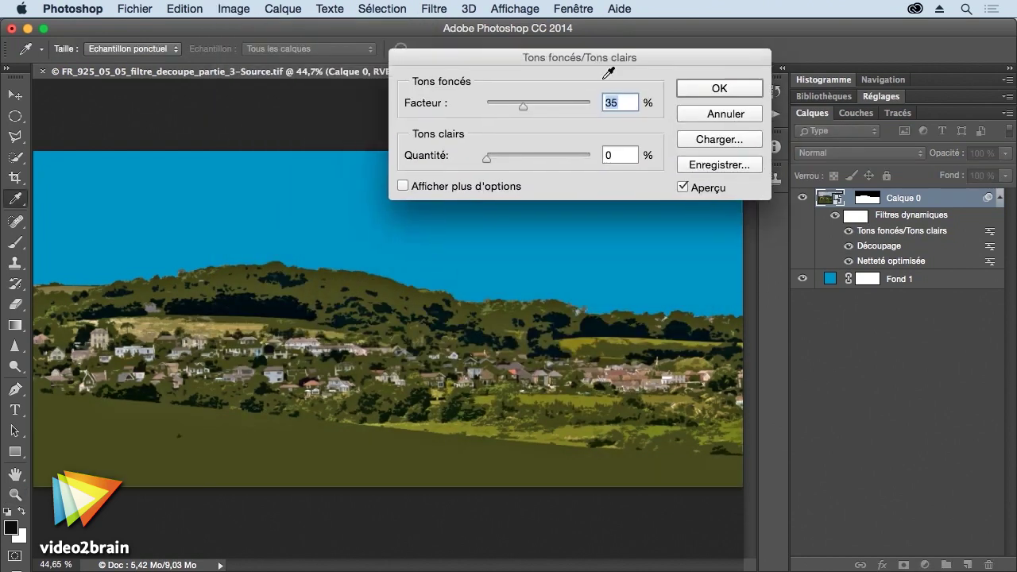
click(684, 187)
click(723, 91)
key(z)
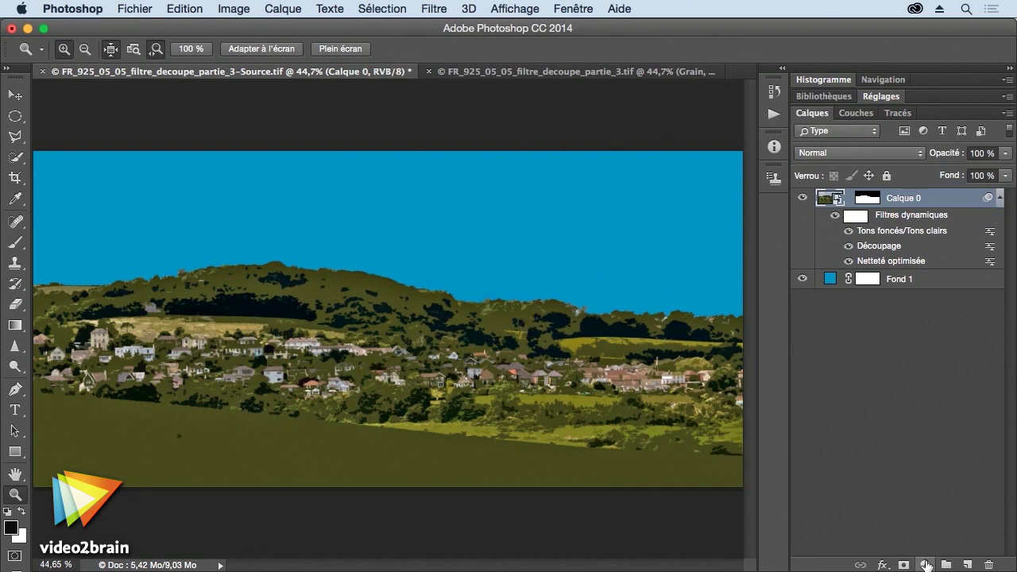
Add a Vibrance 1 layer at vibrance +100 and clip it to Calque 0
click(926, 564)
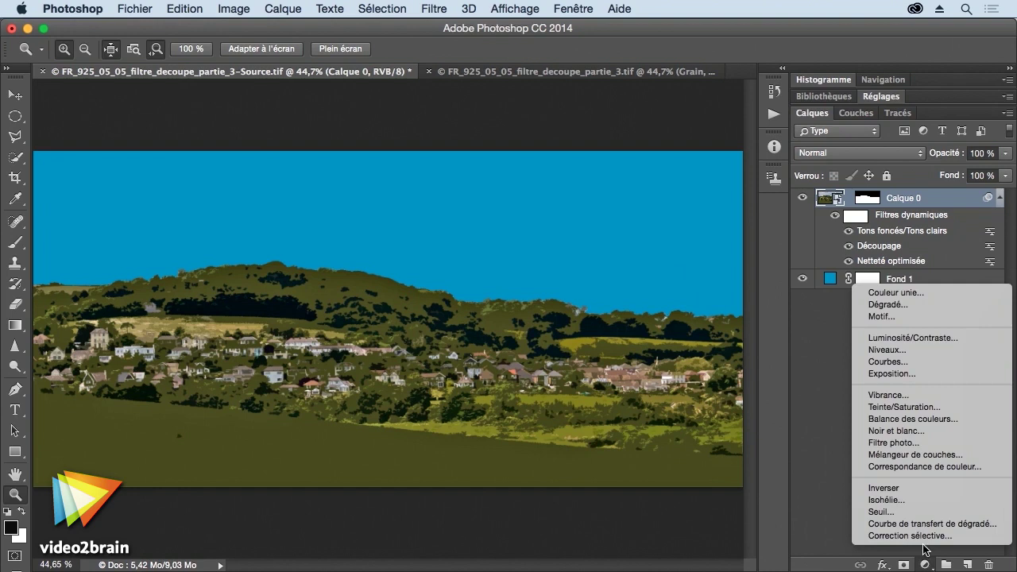
click(914, 395)
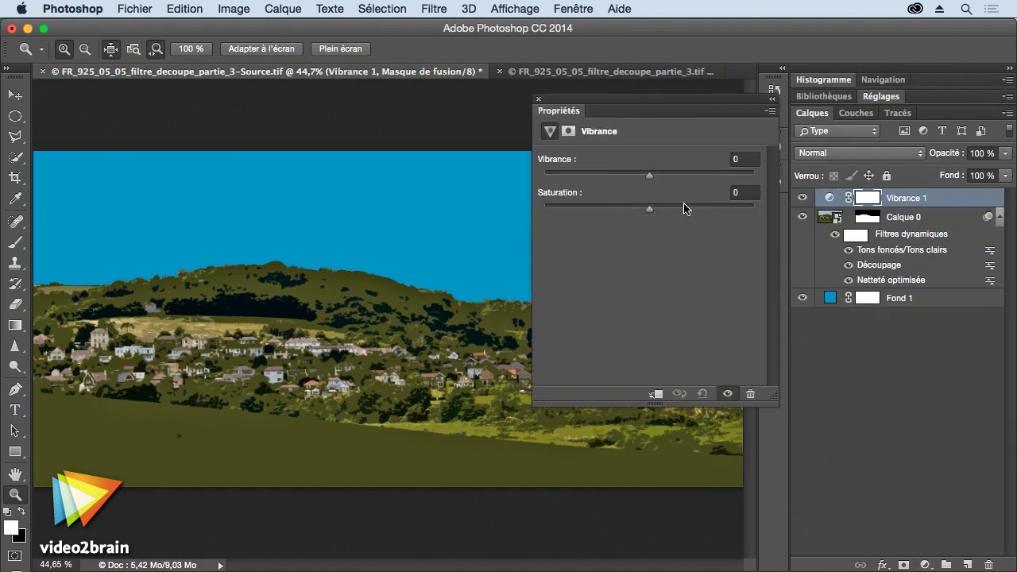
mouse_move(651, 181)
mouse_down()
mouse_move(704, 186)
mouse_move(648, 173)
mouse_move(740, 177)
mouse_move(778, 222)
mouse_up()
click(537, 101)
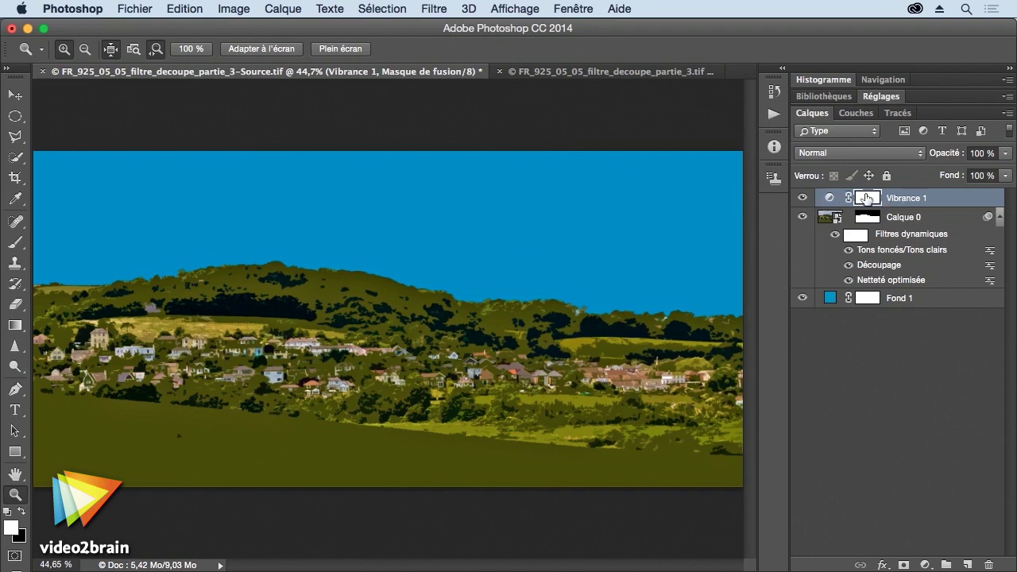
click(283, 9)
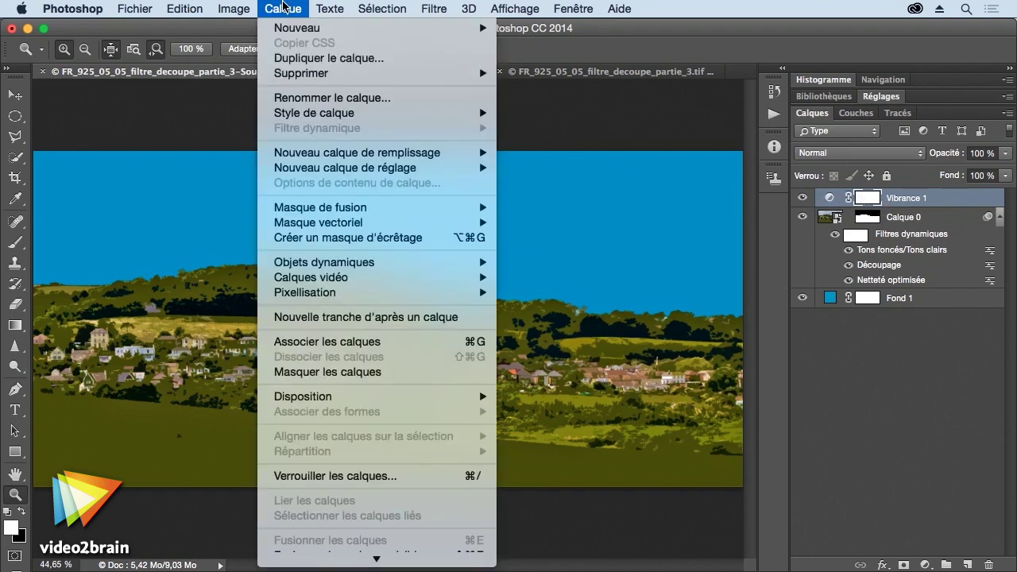
click(294, 238)
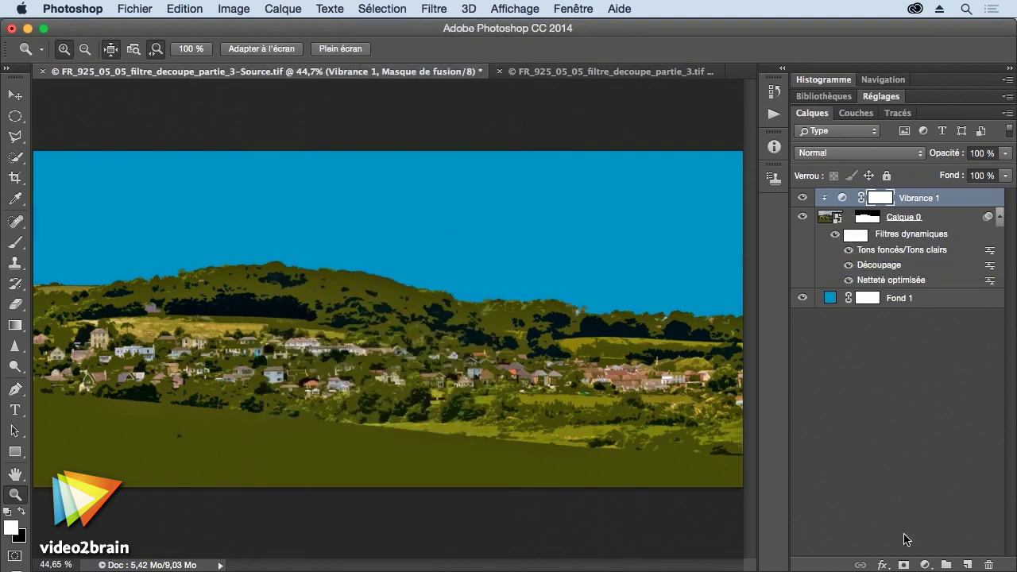
Add a Niveaux 1 layer with input levels 9 and 183, clipped to the layers below
click(925, 564)
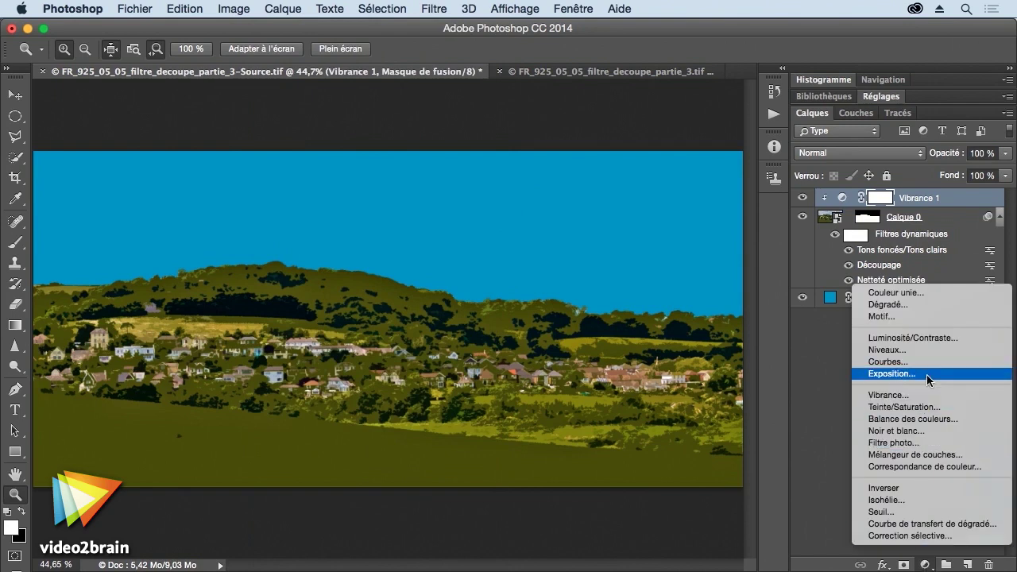
click(898, 349)
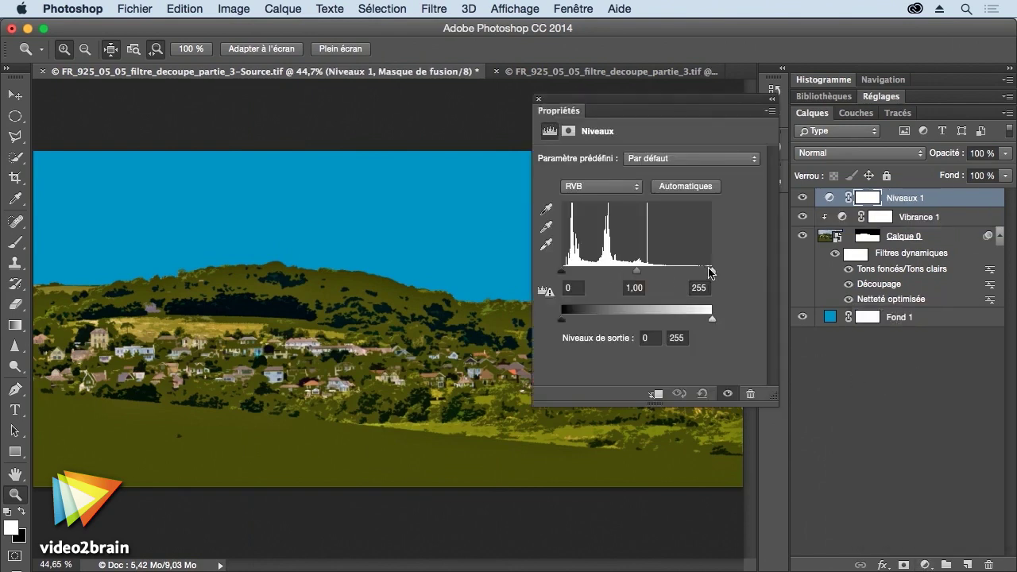
drag(711, 271, 670, 271)
drag(566, 273, 568, 275)
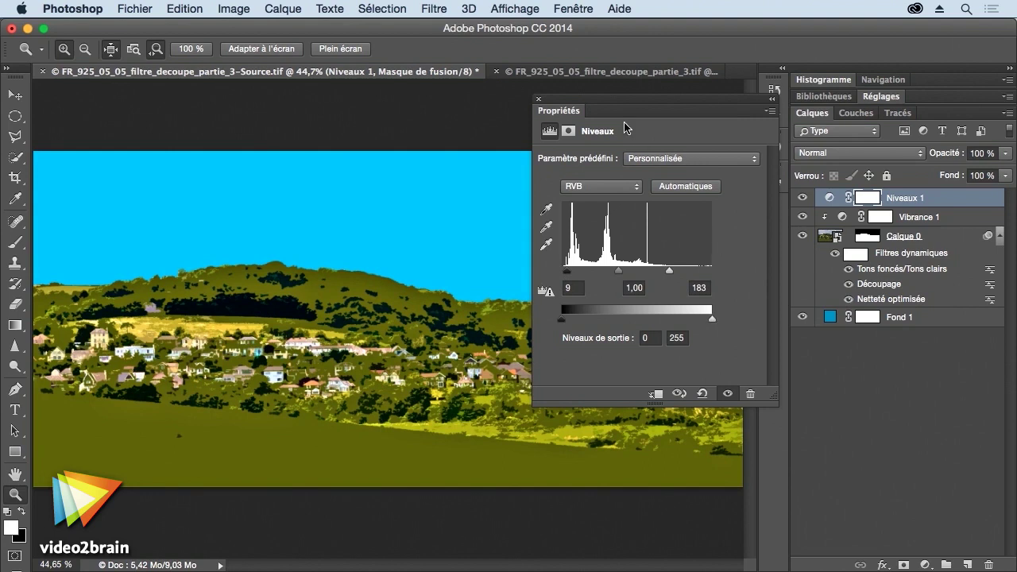
click(538, 99)
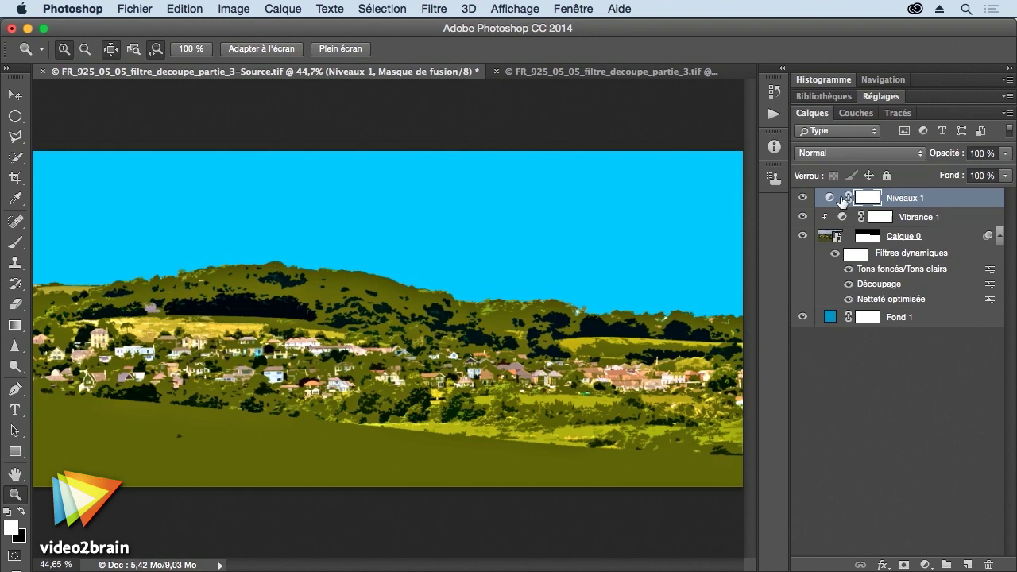
key(alt)
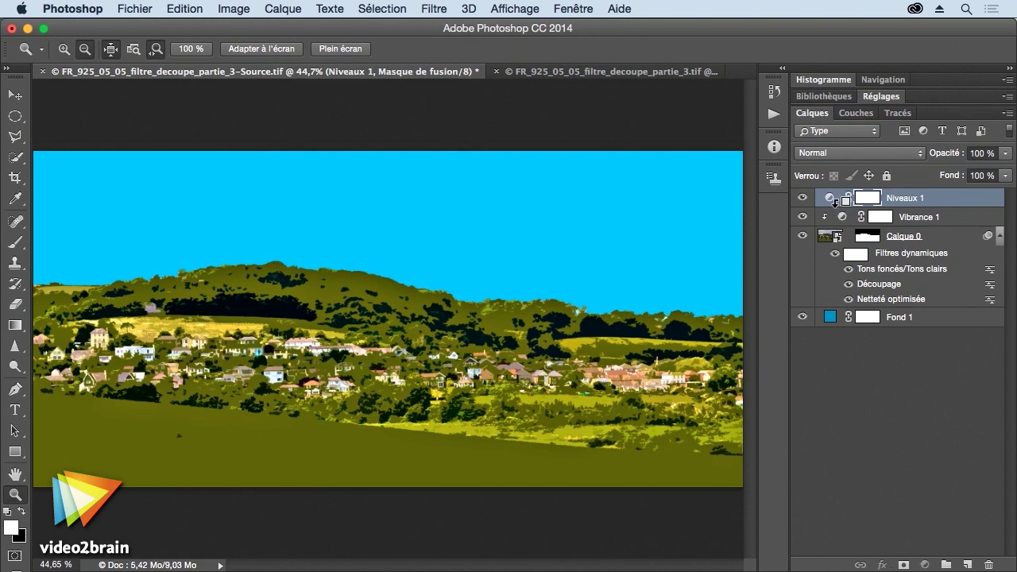
alt+click(833, 200)
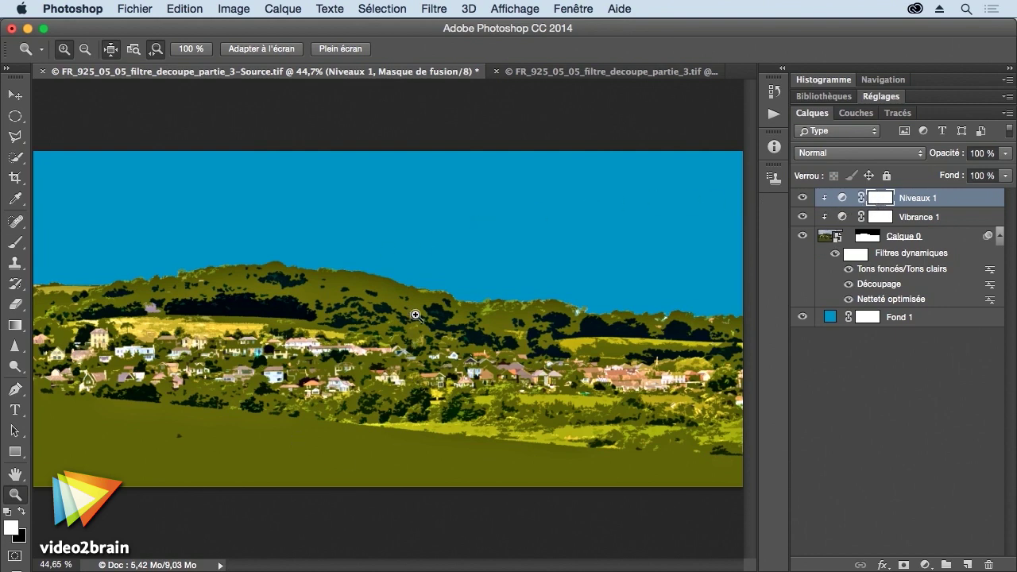
click(450, 345)
click(503, 358)
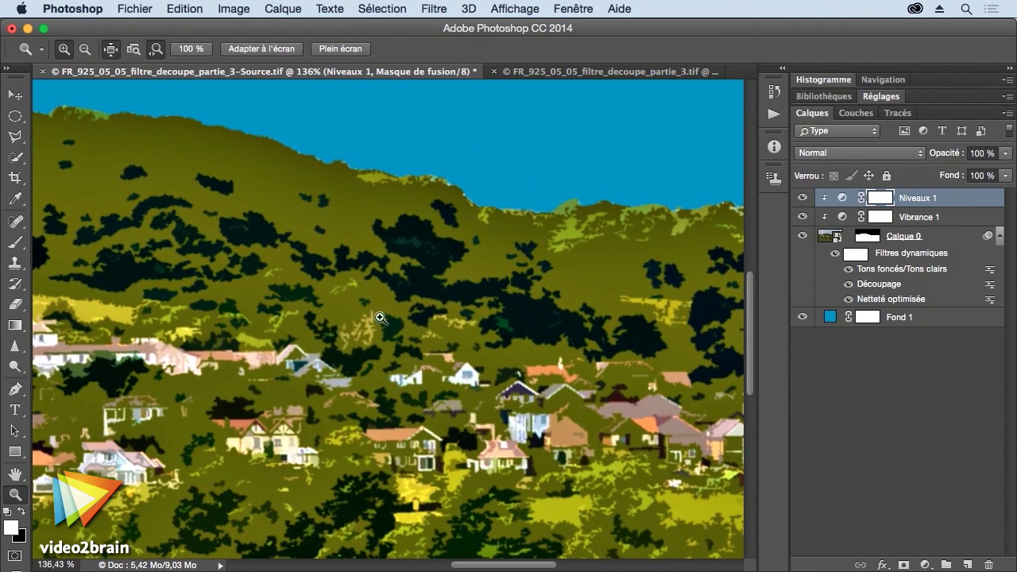
mouse_move(492, 397)
mouse_down()
mouse_move(551, 265)
mouse_move(582, 341)
mouse_up()
alt+click(551, 265)
alt+click(551, 265)
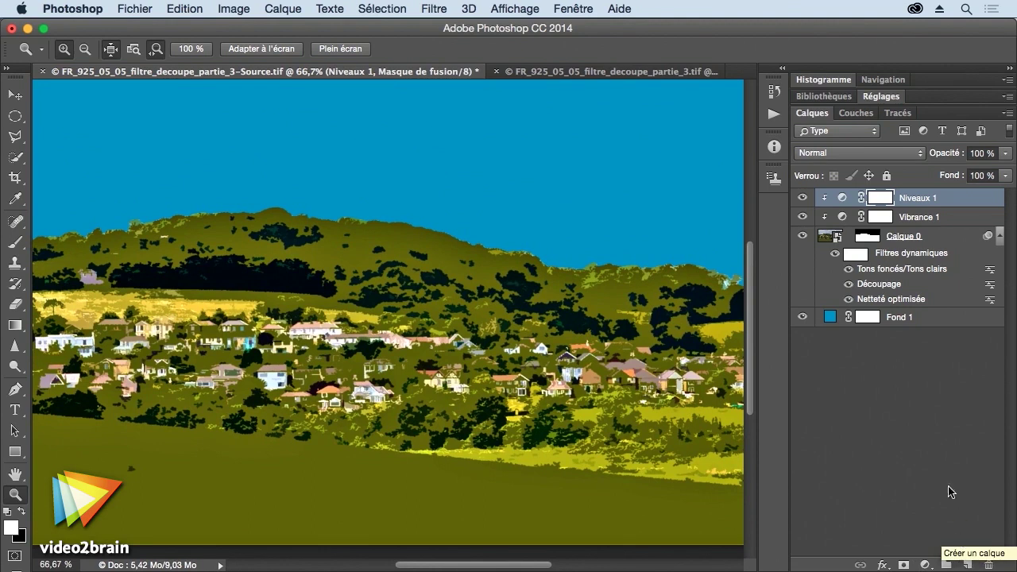
Create a new top layer, Calque 1, in Incrustation mode filled with neutral 50% grey
click(1007, 114)
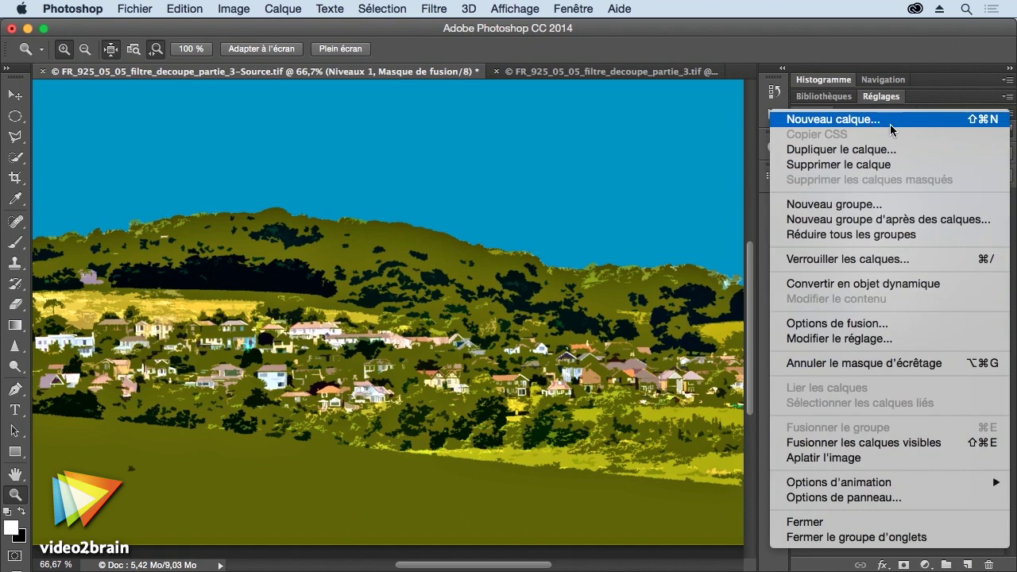
click(890, 124)
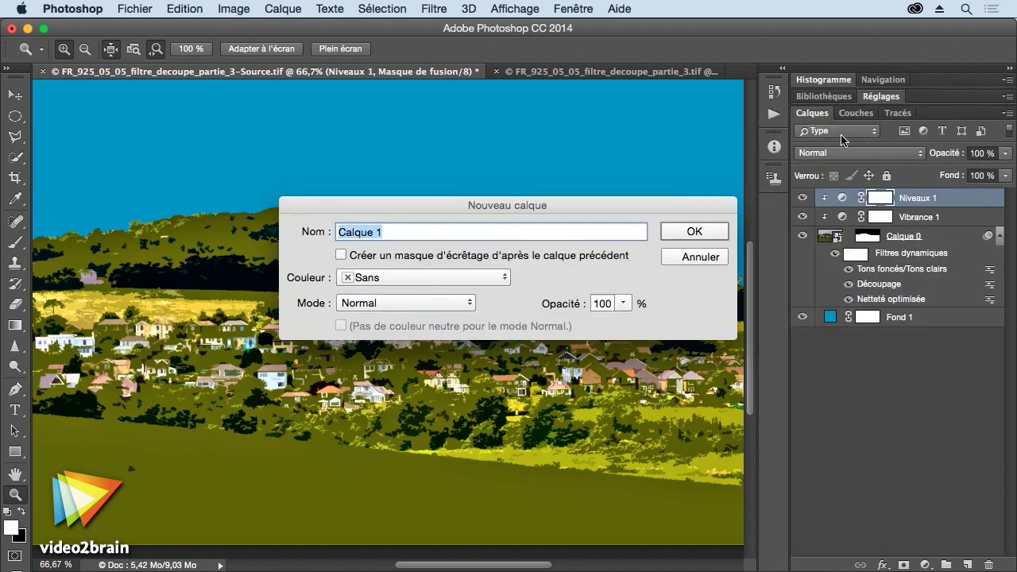
click(397, 302)
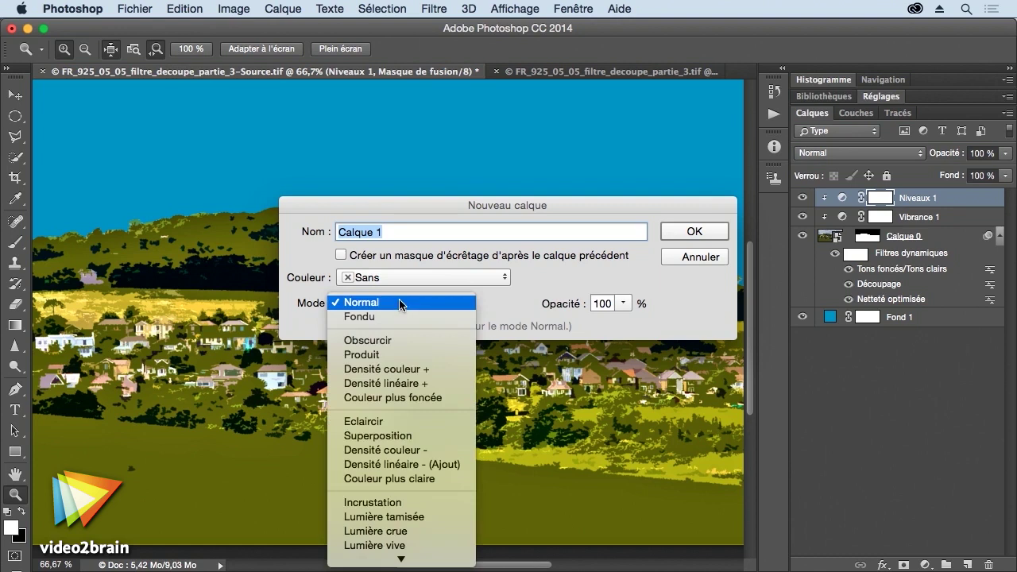
click(407, 502)
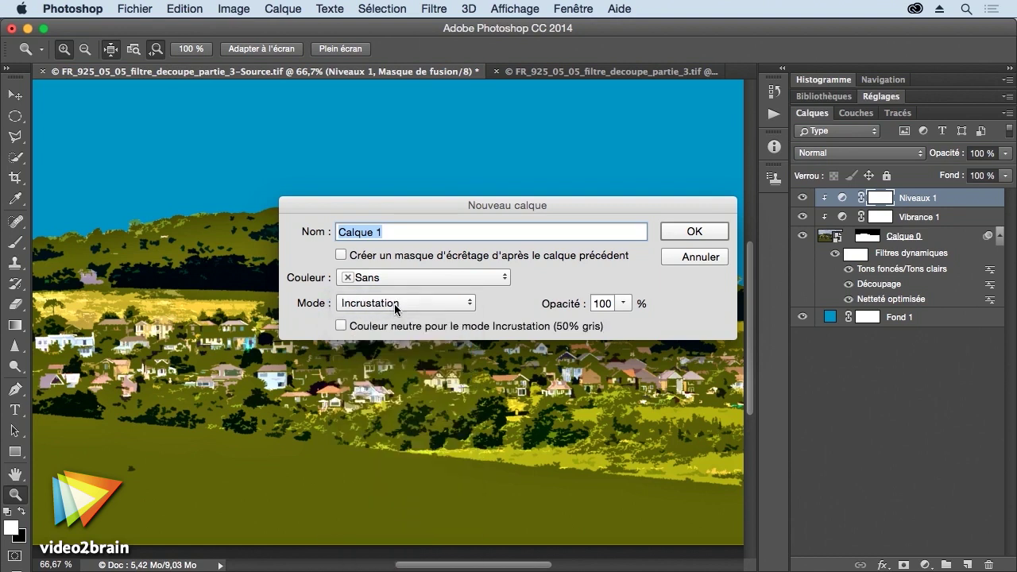
click(341, 326)
click(689, 232)
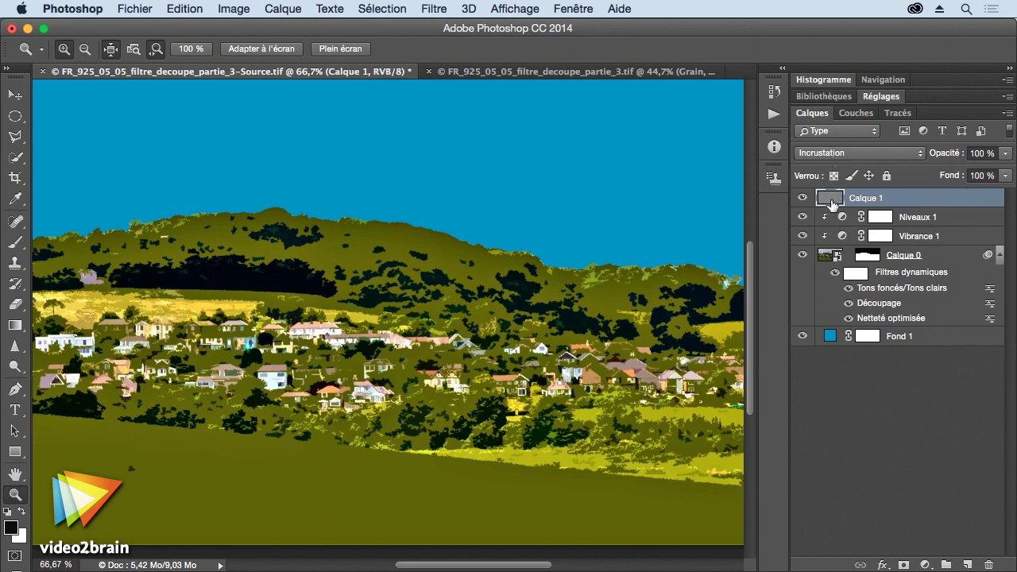
Apply Grain photo to Calque 1 with Grain 10, Zones claires 14 and Intensité 4
click(435, 9)
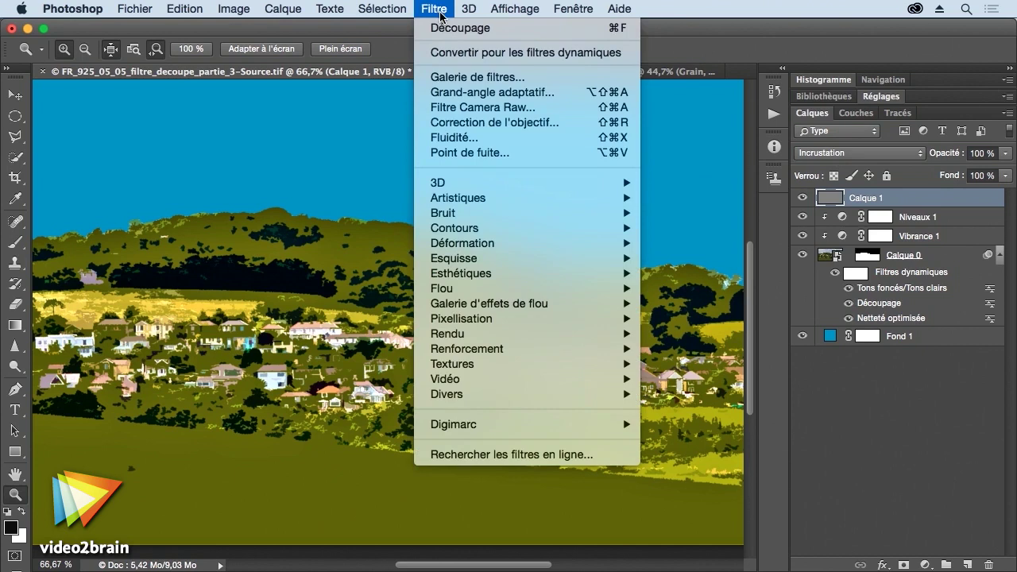
mouse_move(458, 198)
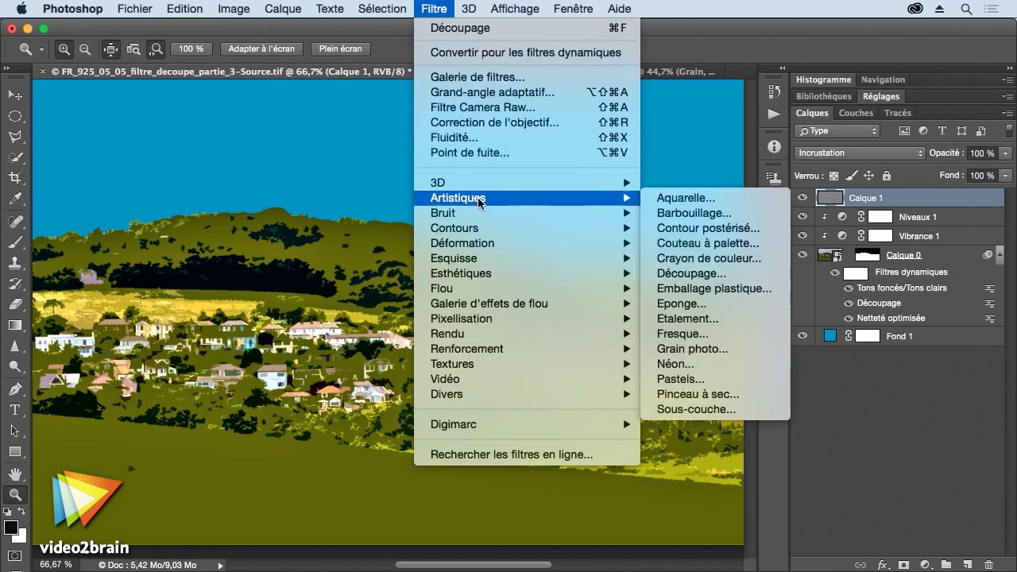
click(676, 349)
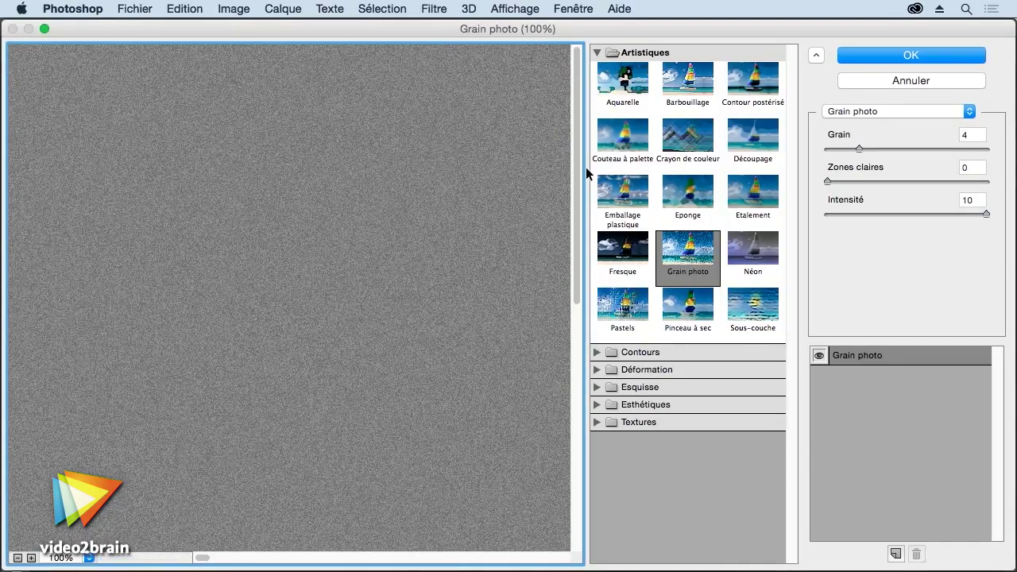
mouse_move(860, 148)
mouse_down()
mouse_move(923, 152)
mouse_move(907, 151)
mouse_up()
drag(831, 182, 938, 183)
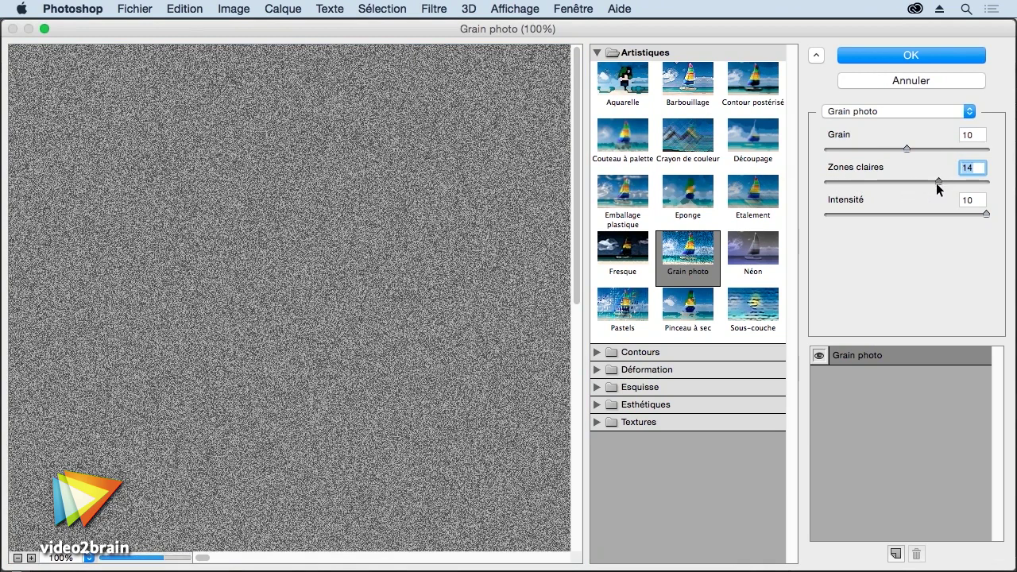
click(875, 213)
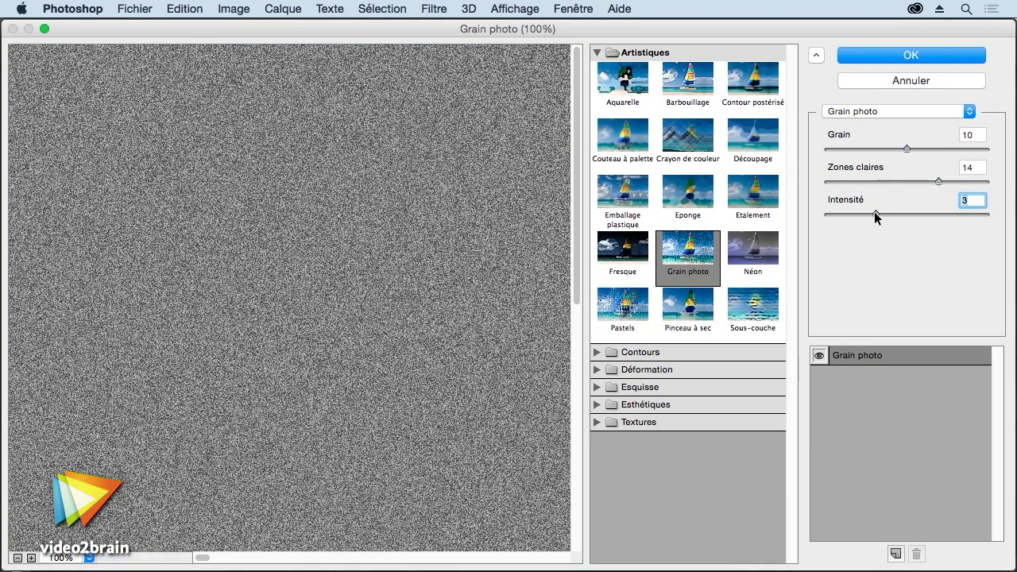
drag(876, 213, 897, 214)
mouse_move(908, 148)
mouse_down()
mouse_move(877, 149)
mouse_move(921, 149)
mouse_move(905, 149)
mouse_up()
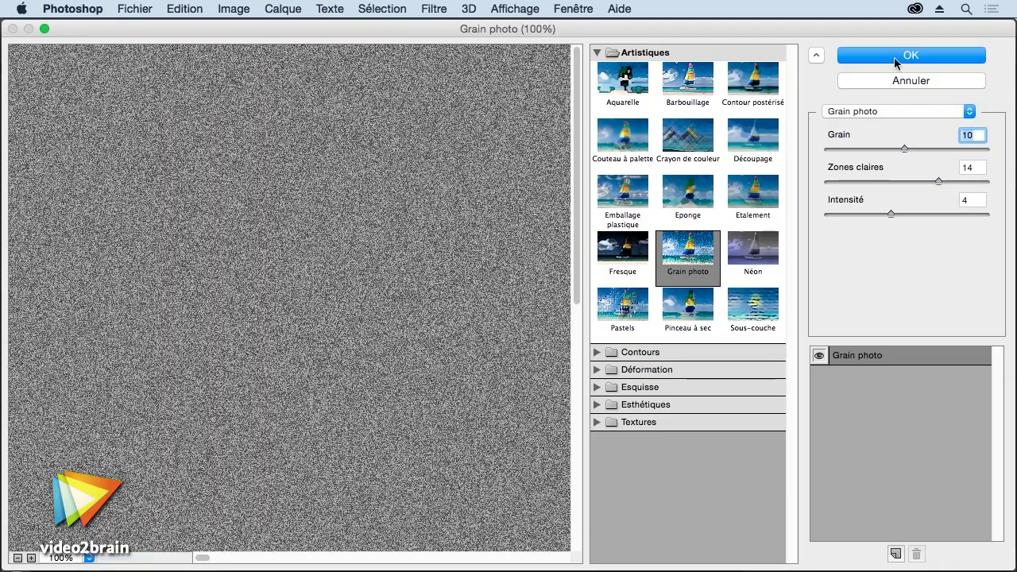
click(895, 55)
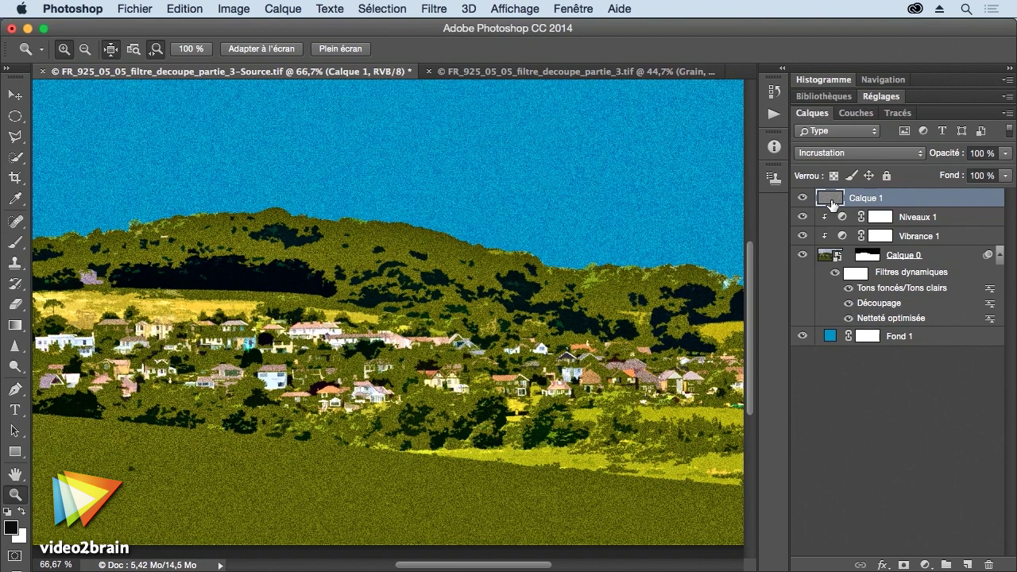
Convert Calque 1 to a smart object and reapply Grain photo as a smart filter
right_click(885, 201)
click(747, 324)
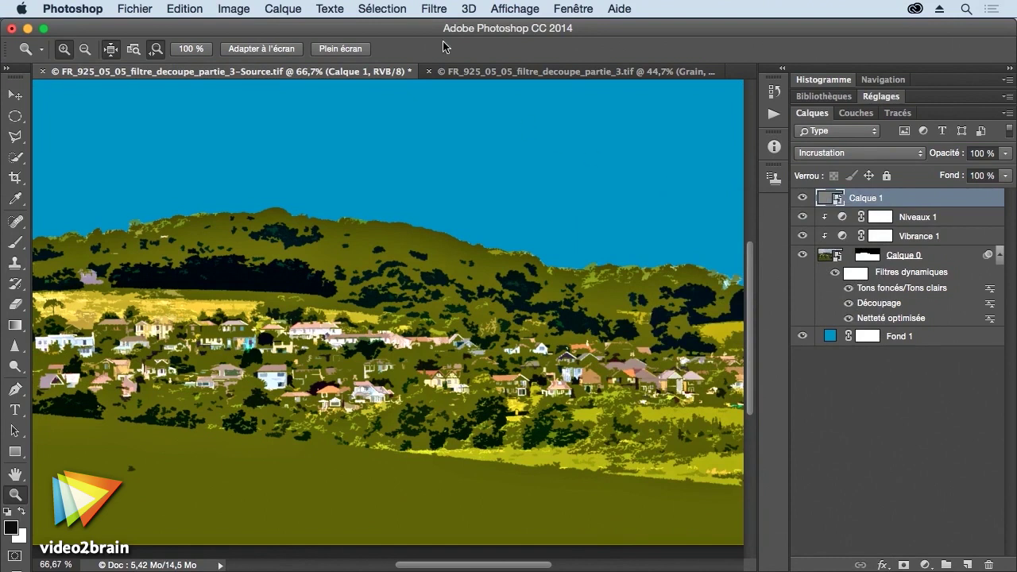
click(433, 8)
click(461, 77)
click(874, 67)
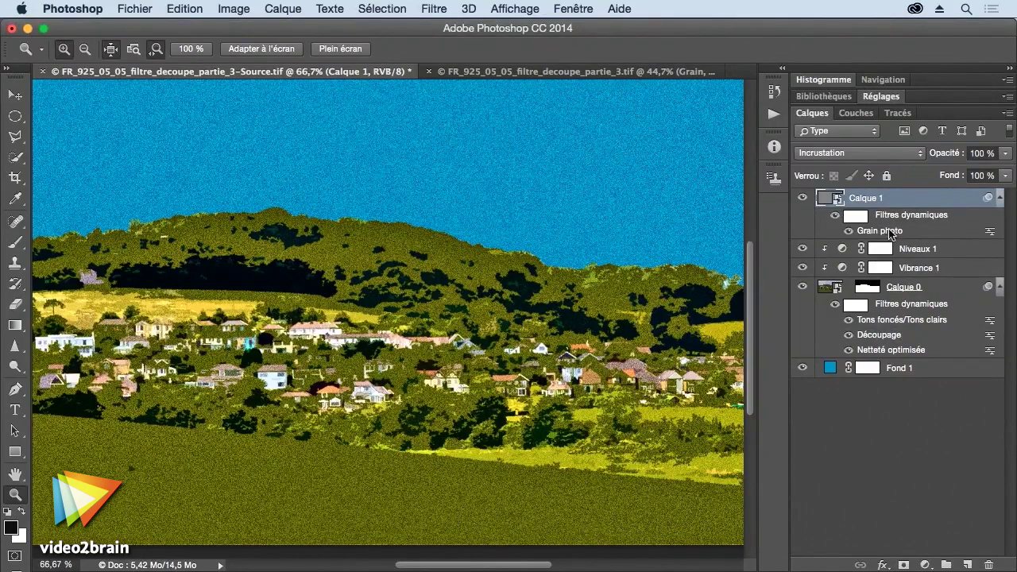
Reduce the Grain photo smart filter's grain size to 6 and fit the image on screen
double_click(891, 232)
click(862, 149)
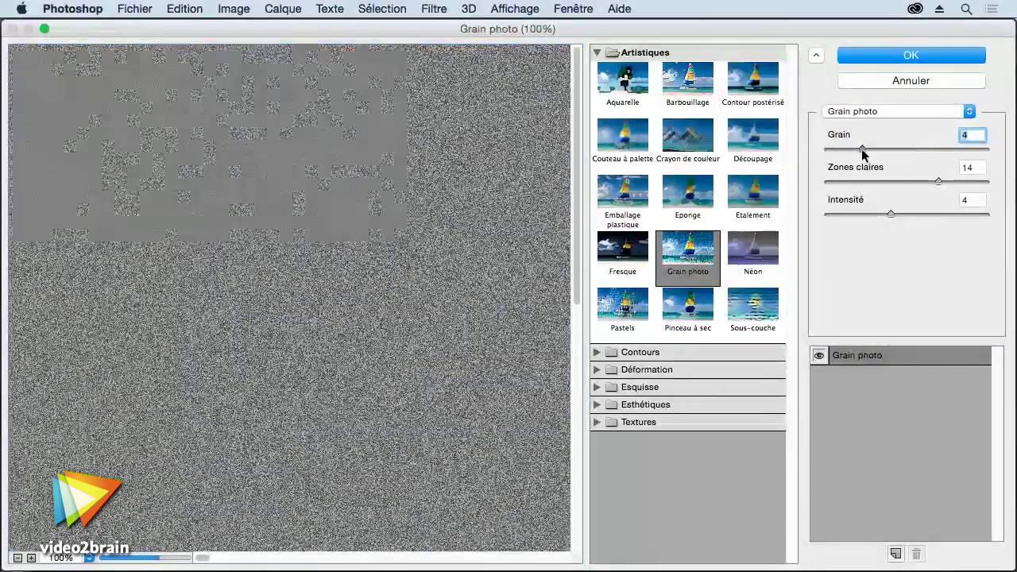
drag(876, 145, 869, 146)
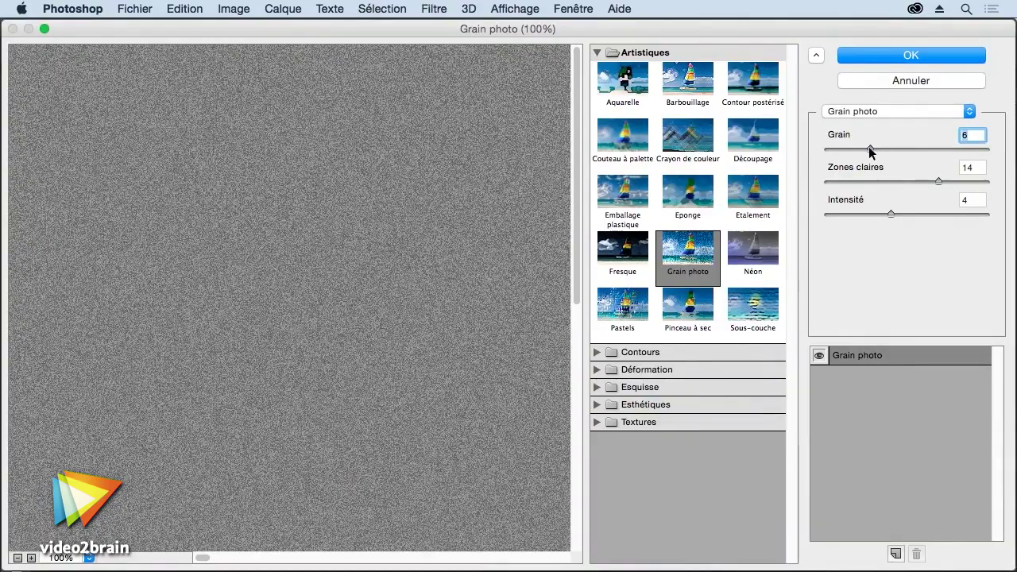
click(899, 54)
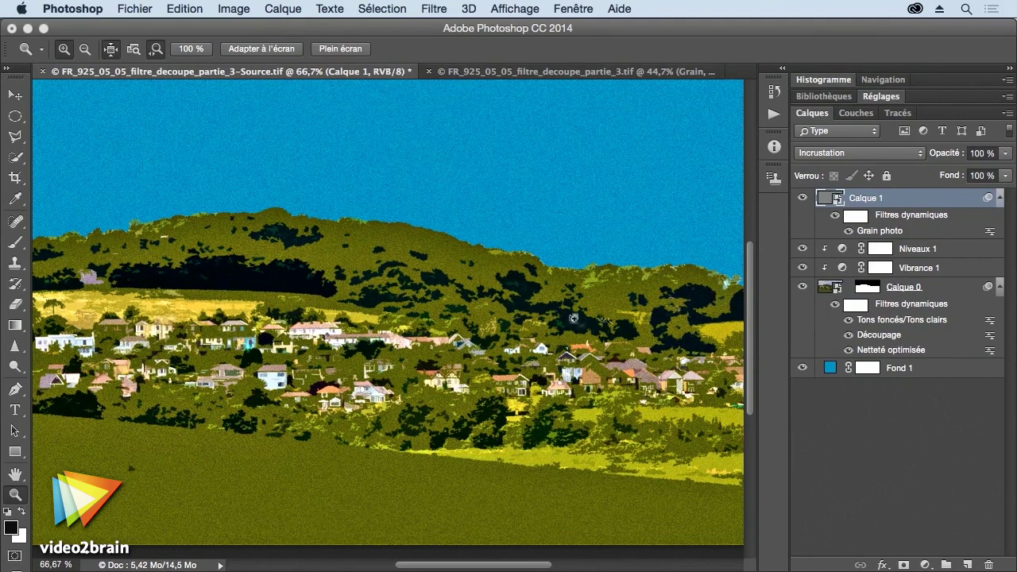
key(super+0)
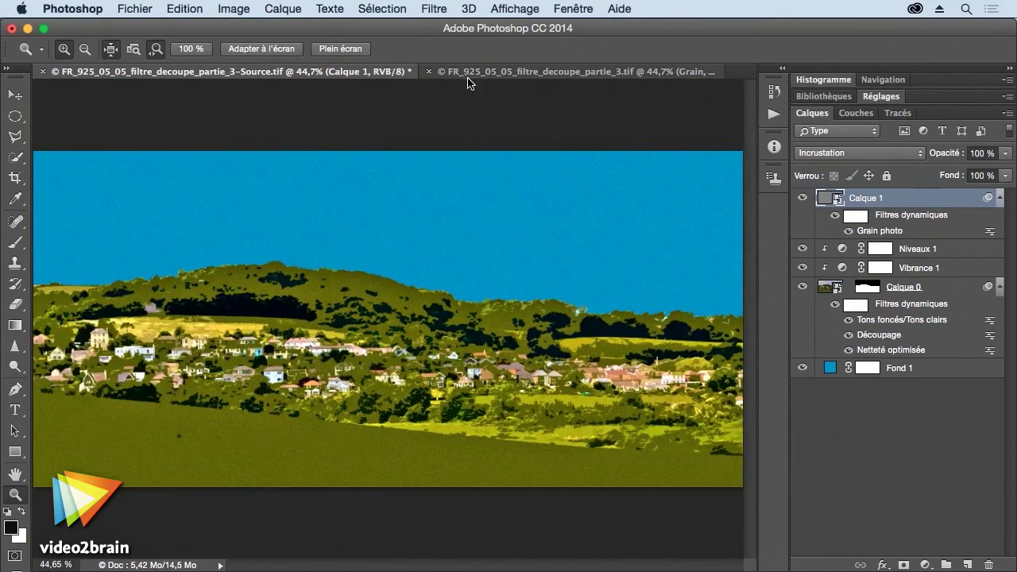
Open the original photo inside the Calque 0 smart object, fit it, then show partie_3.tif
double_click(835, 290)
key(super+0)
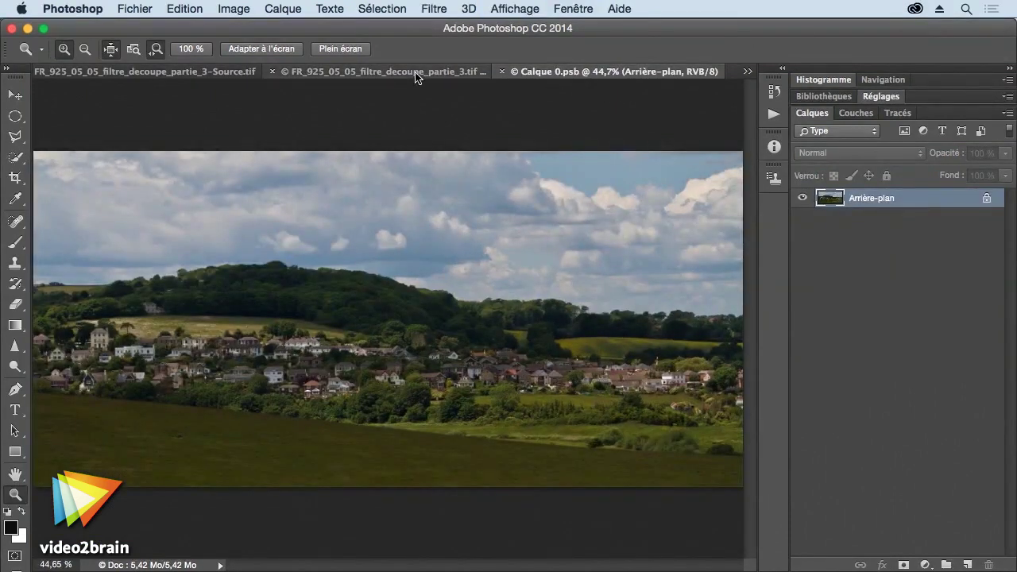
click(416, 71)
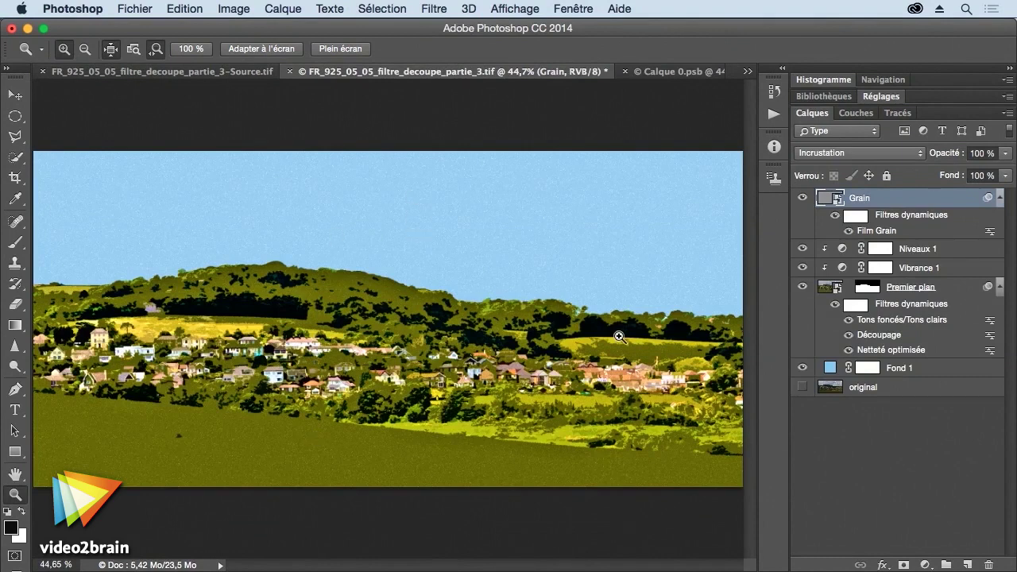